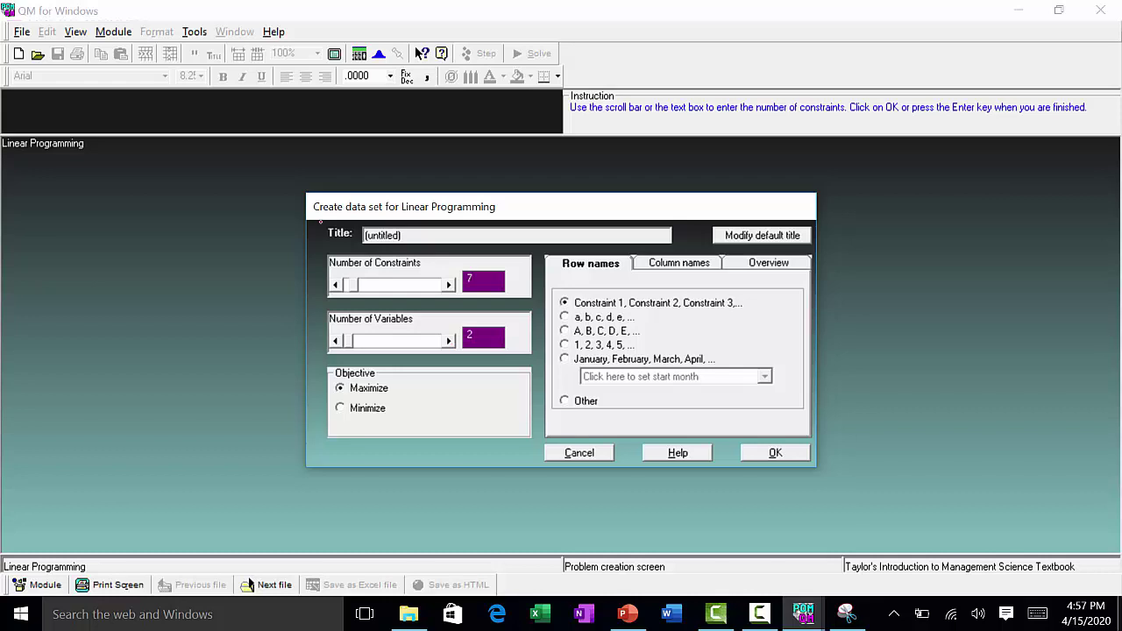
Create the linear programming data set with 12 variables and a Minimize objective.
key(Tab)
text(12)
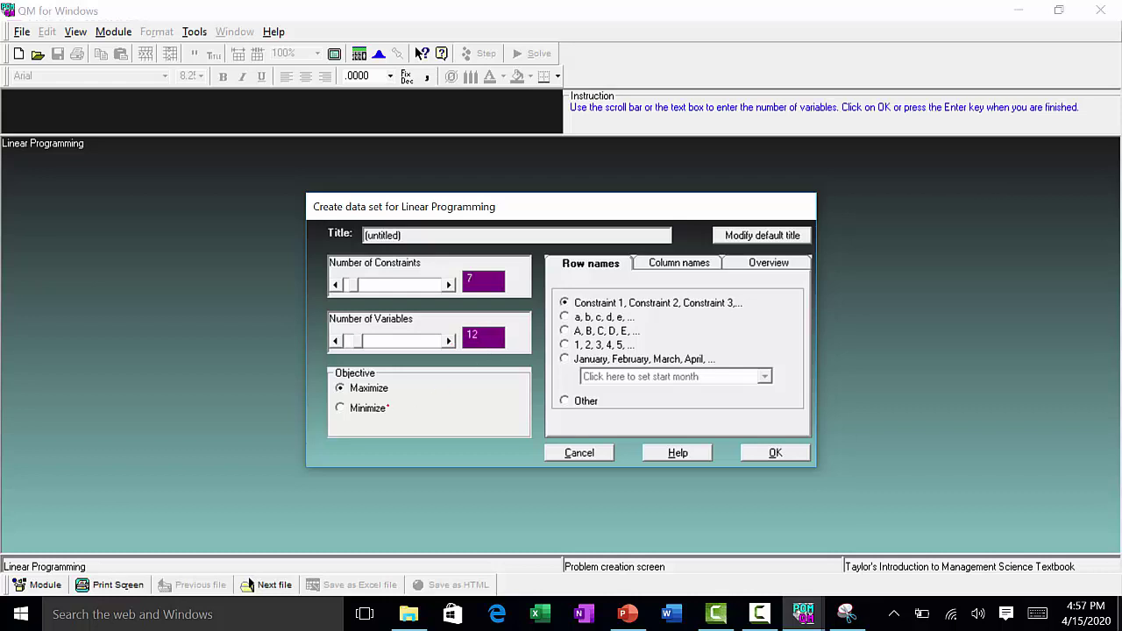
click(340, 408)
key(Return)
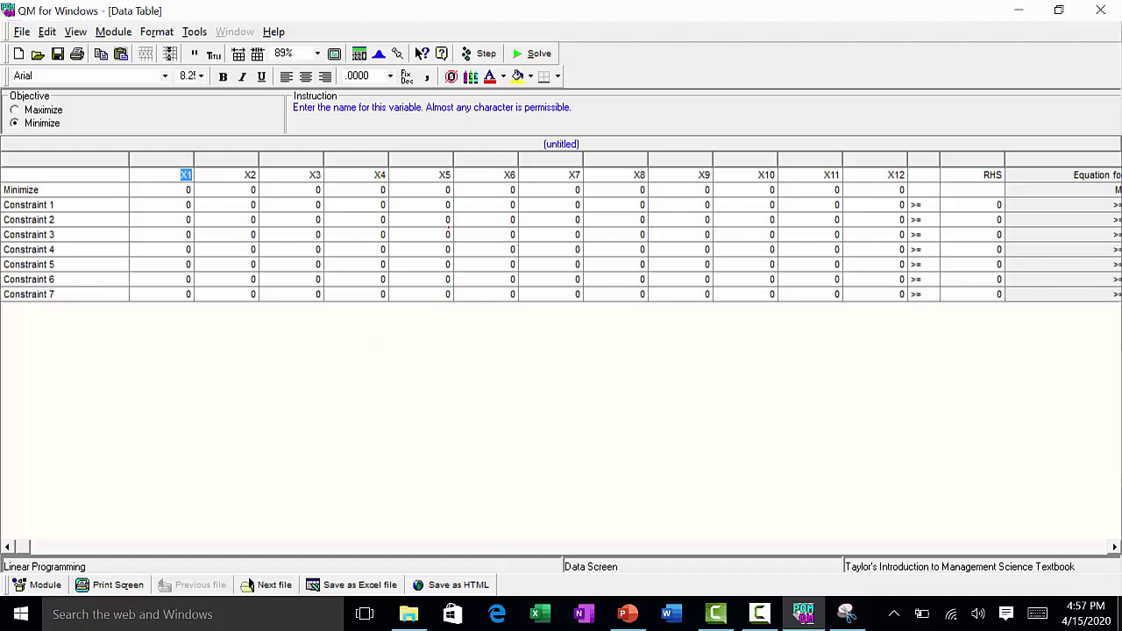
Name the first four variable columns x11, x12, x13 and x14.
text(x11)
key(Return)
text(x12)
key(Return)
text(x13)
key(Return)
text(x14)
key(Return)
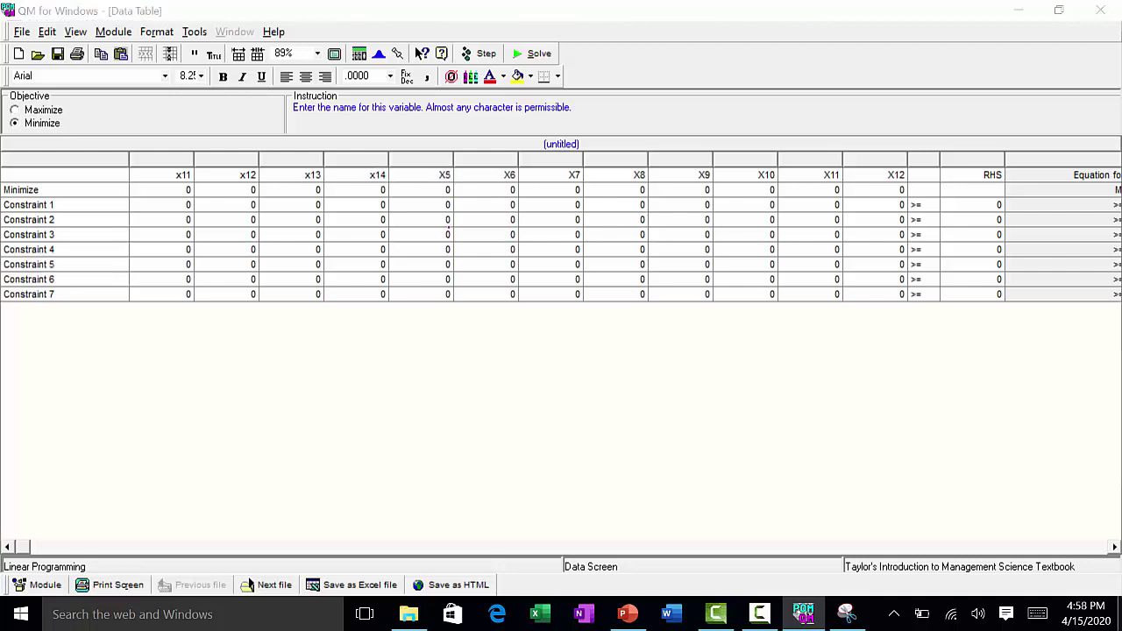
Check the model slide in PowerPoint, and name the fifth to eighth variable columns x21, x22, x24 and x24 in QM for Windows.
key(alt+Tab)
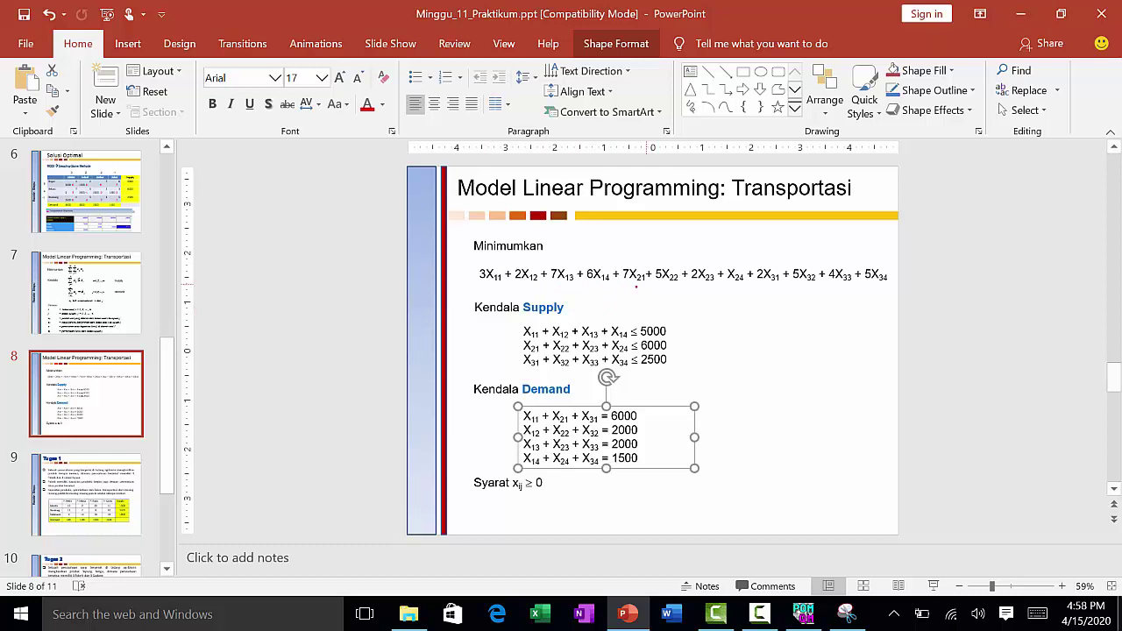
key(alt+Tab)
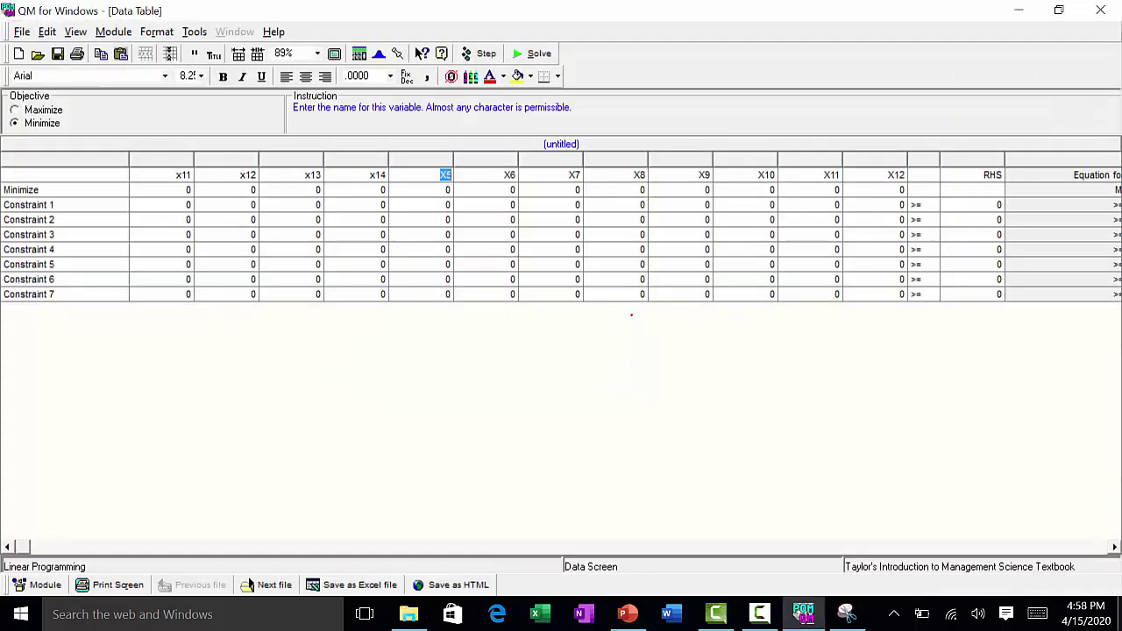
text(x21)
key(Tab)
text(x22)
key(Tab)
text(x24)
key(Tab)
text(x24)
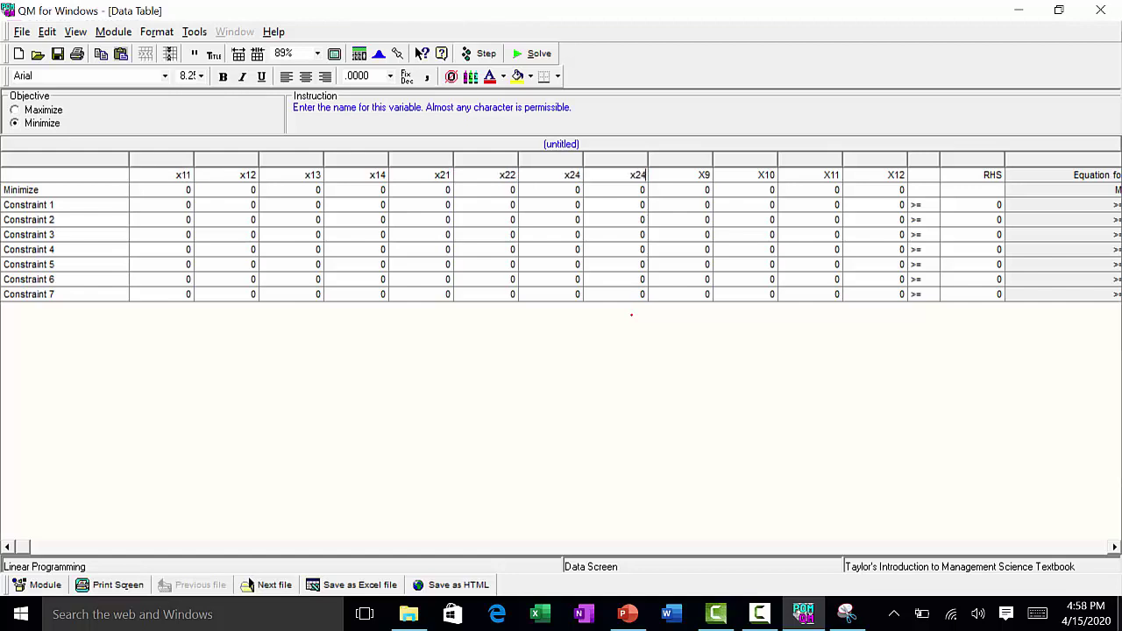
Name the last four variable columns x31, x32, x33 and x34.
key(Tab)
text(x31)
key(Tab)
text(x32)
key(Tab)
text(x33)
key(Tab)
text(x34)
Consult the objective function on the PowerPoint slide and enter 3, 2, 7 and 6 for x11 to x14 in QM for Windows' Minimize row.
click(707, 189)
key(Left)
key(Left)
key(Left)
key(Left)
key(Left)
key(Left)
key(Left)
key(Left)
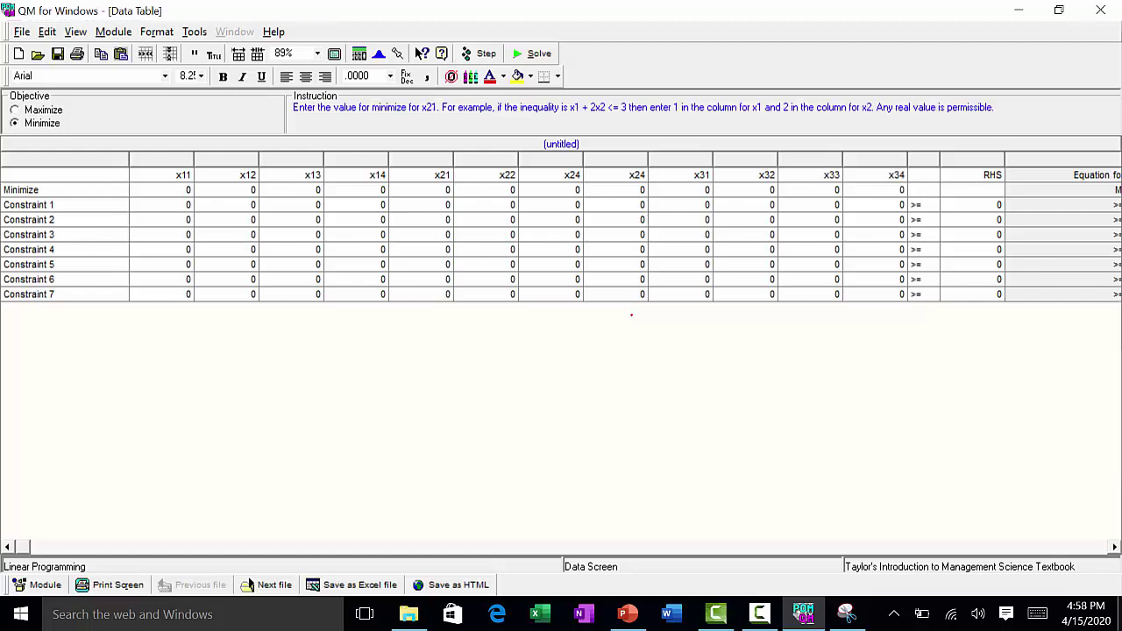
key(alt+Tab)
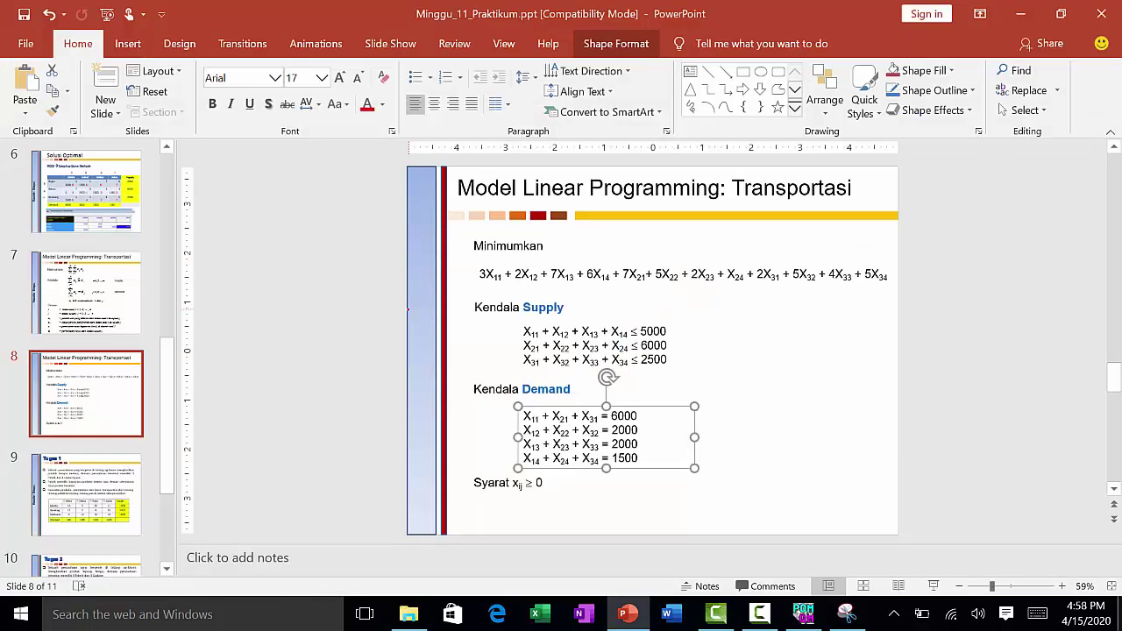
click(490, 274)
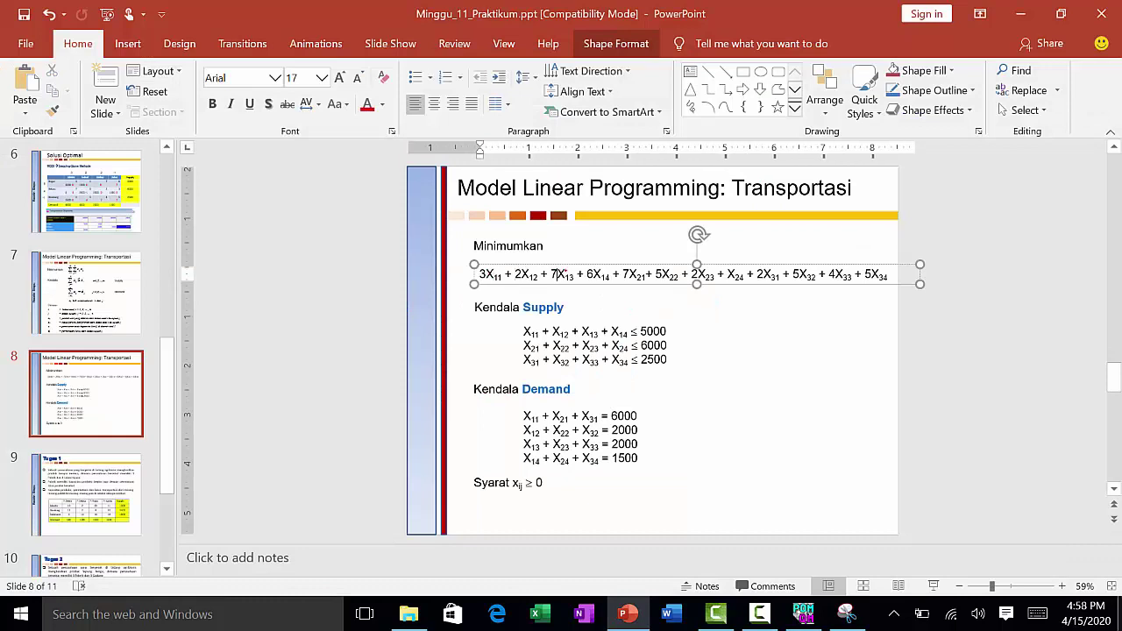
key(alt+Tab)
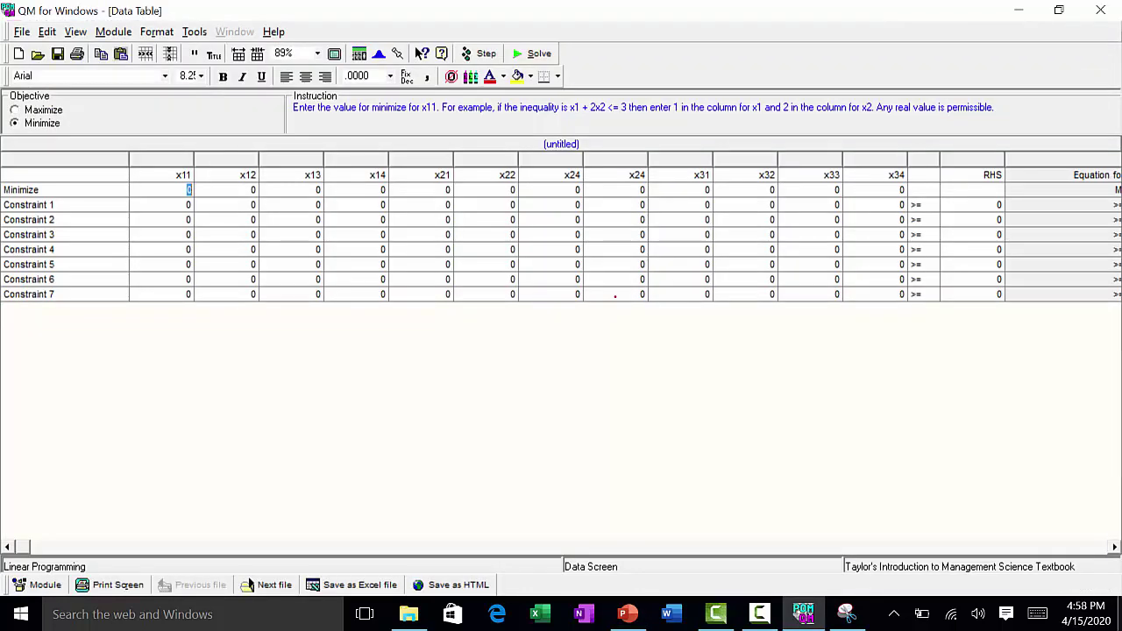
text(3)
key(Tab)
text(2)
key(Tab)
text(7)
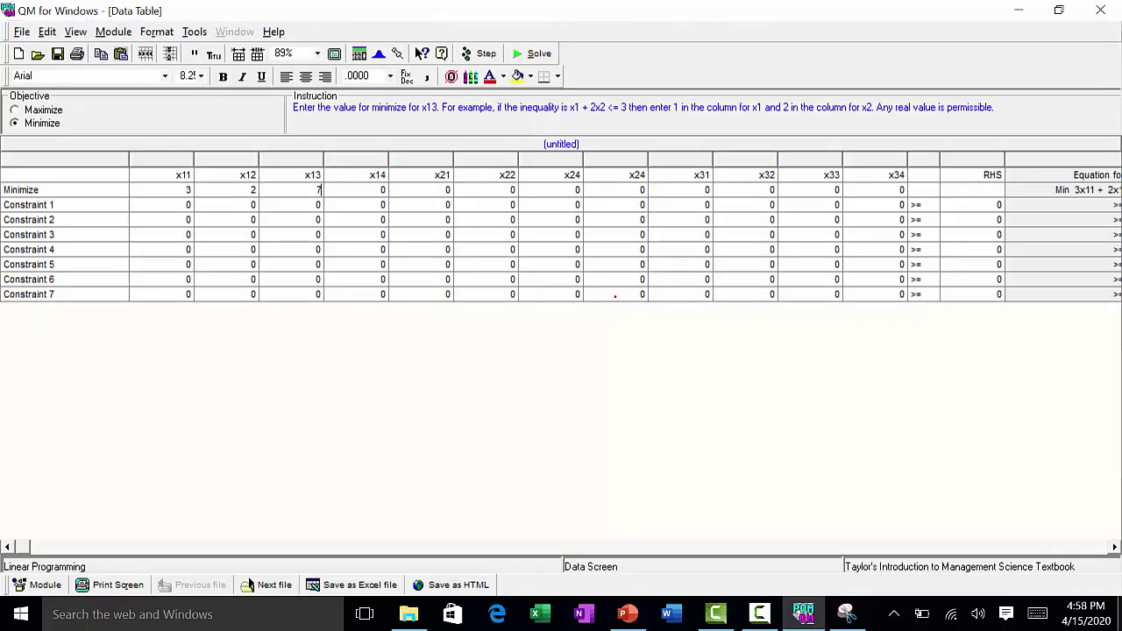
key(Tab)
text(6)
key(Tab)
Look up the Bekasi costs in the PowerPoint slides and enter 7, 5, 2 and 3 in the fifth to eighth Minimize coefficients.
key(alt+Tab)
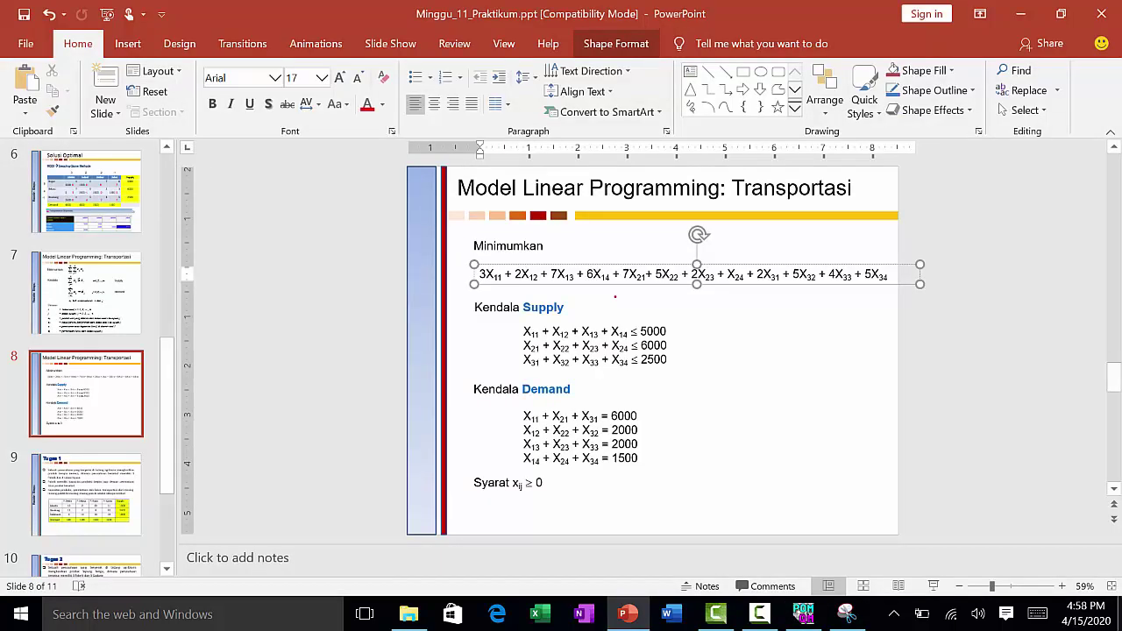
drag(621, 274, 728, 274)
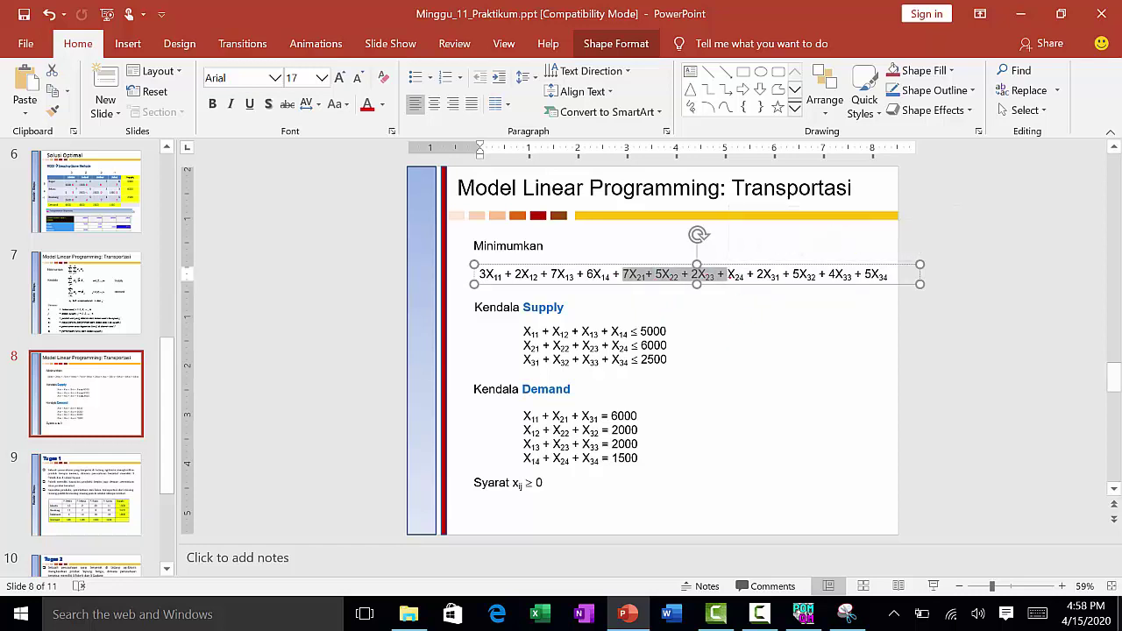
click(729, 275)
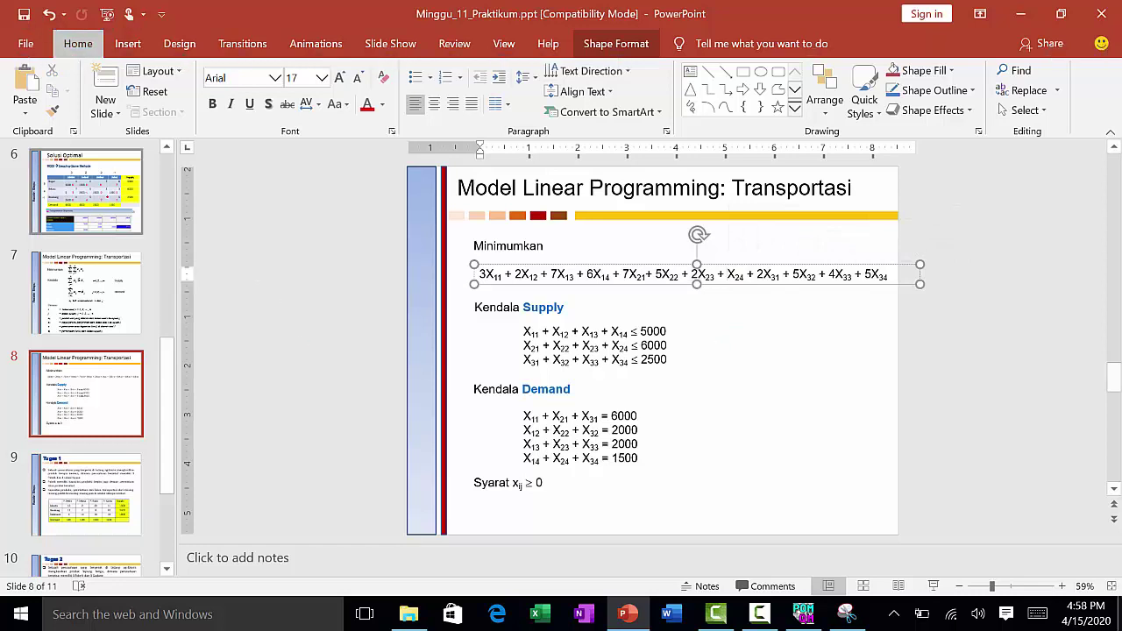
scroll(652, 350, up, 3)
drag(545, 289, 785, 298)
drag(574, 316, 774, 316)
key(alt+Tab)
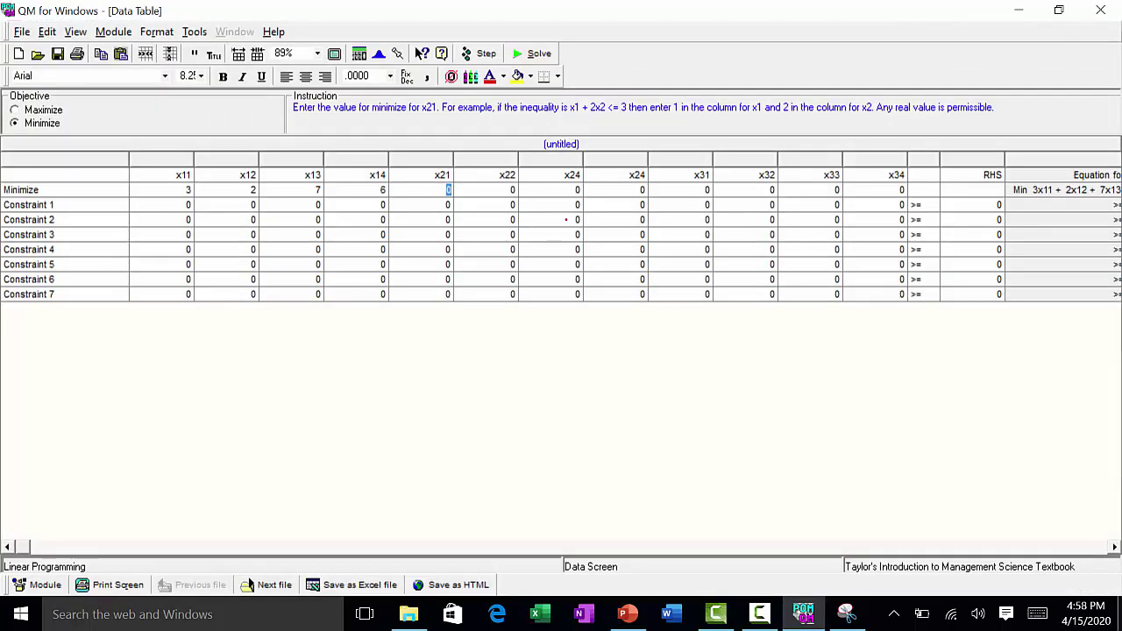
text(7)
key(Tab)
text(5)
key(Tab)
text(2)
key(Tab)
Switch to PowerPoint, insert the coefficient 3 before X24 in the slide 8 objective function, and save the presentation.
key(alt+Tab)
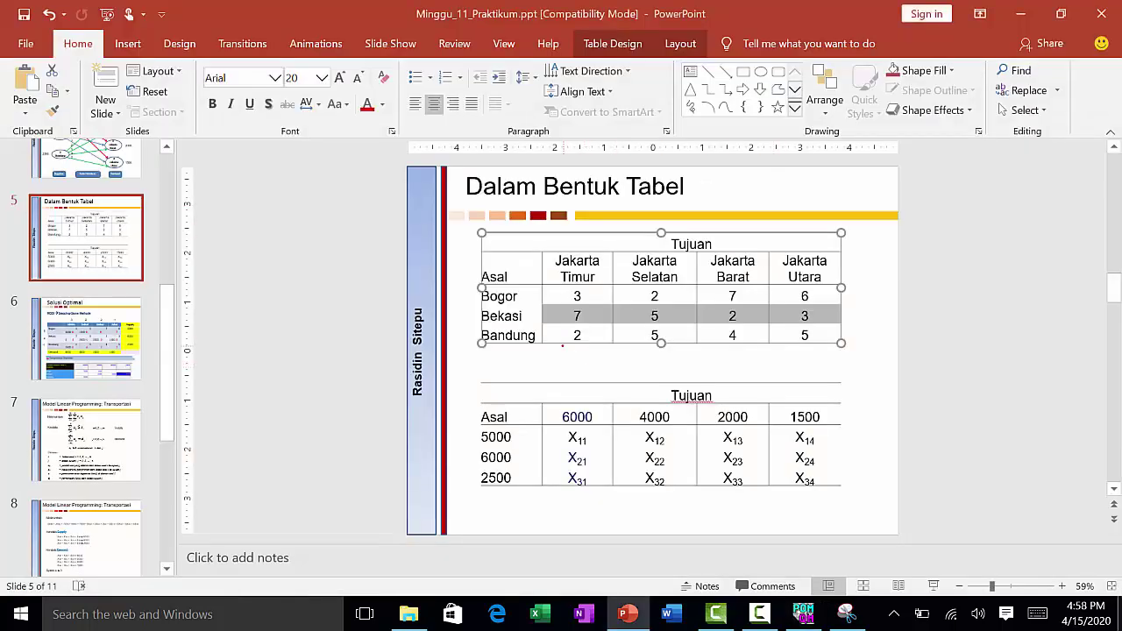
key(Page_Down)
key(Page_Down)
key(Page_Down)
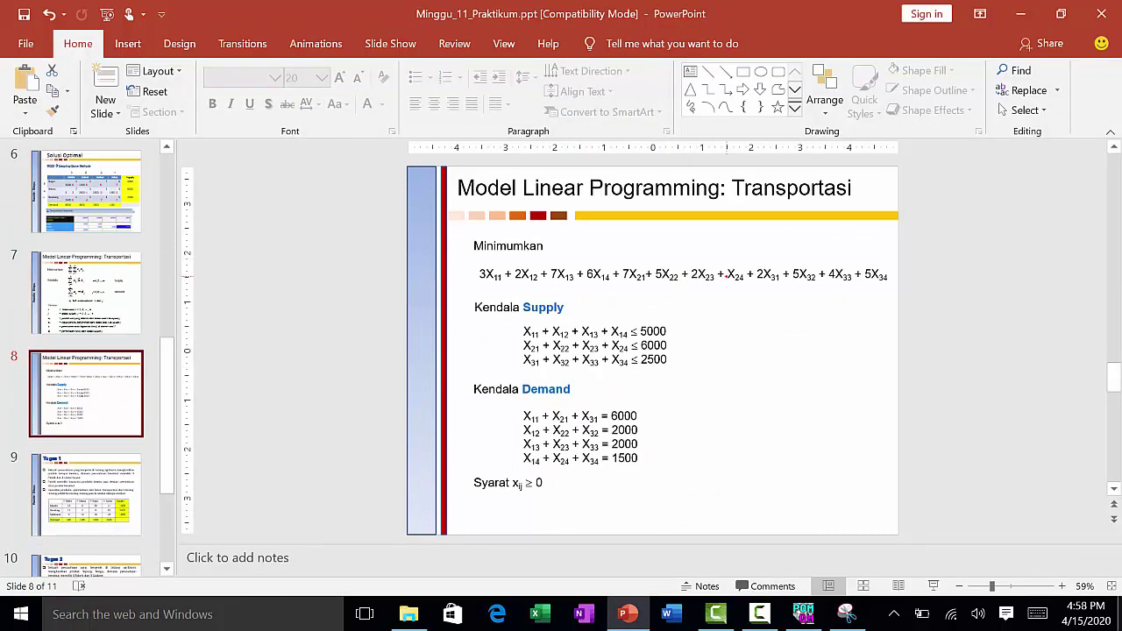
click(727, 275)
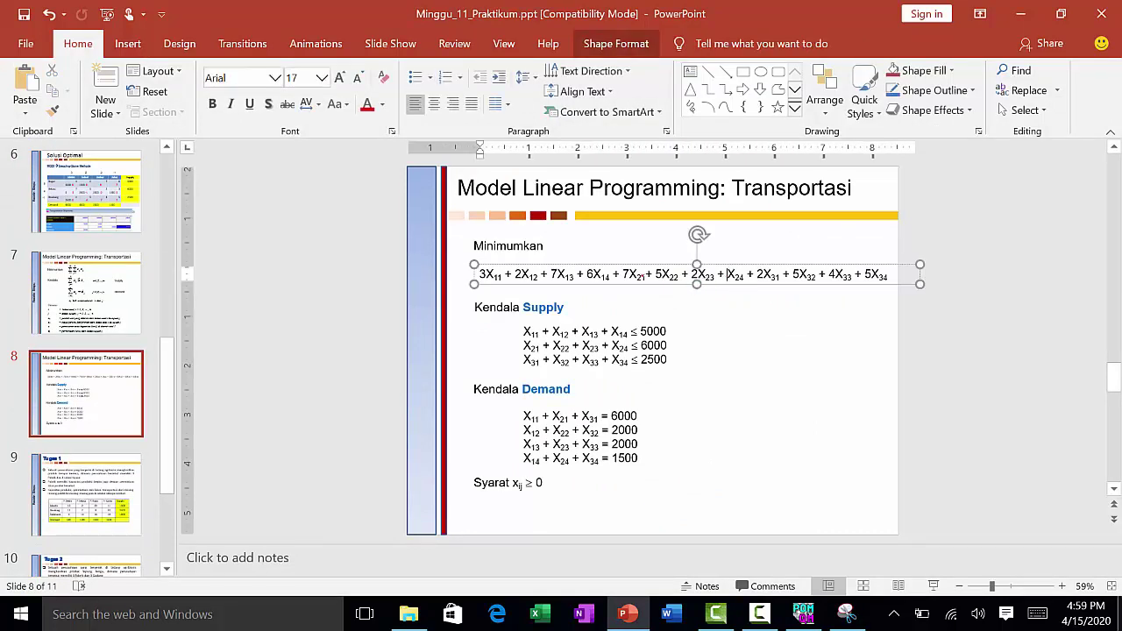
text(3)
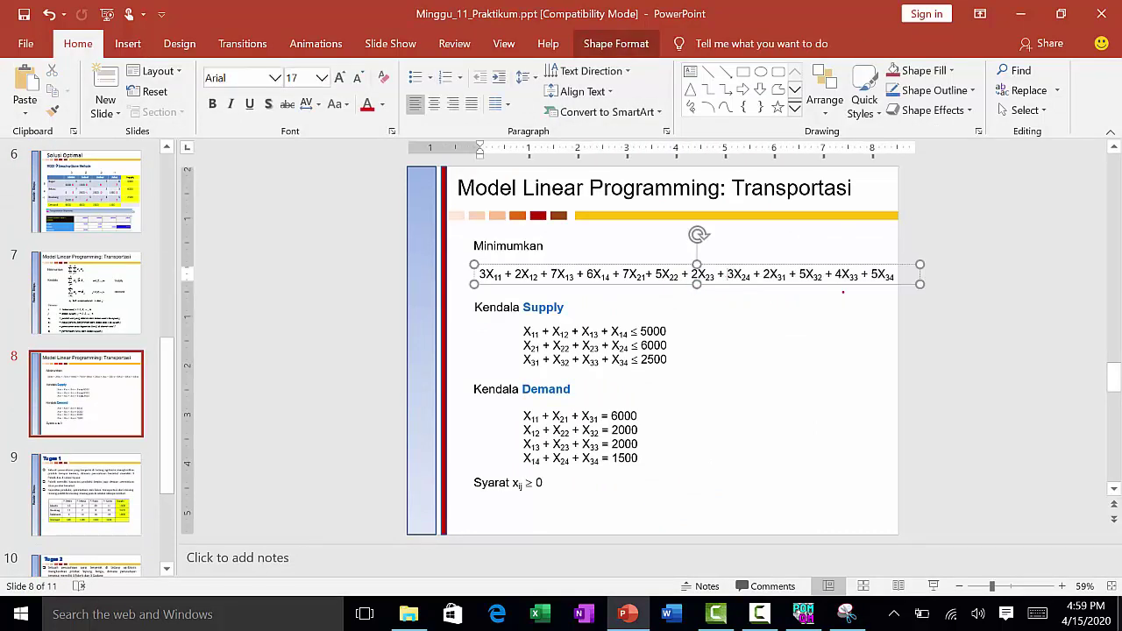
key(Escape)
key(Escape)
click(85, 293)
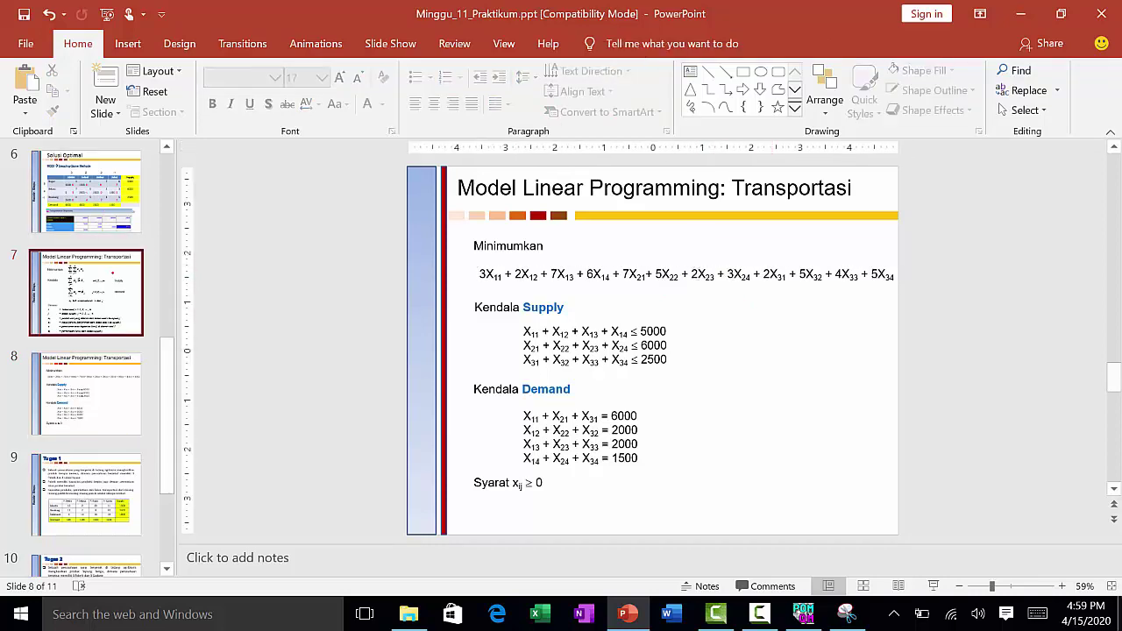
key(ctrl+s)
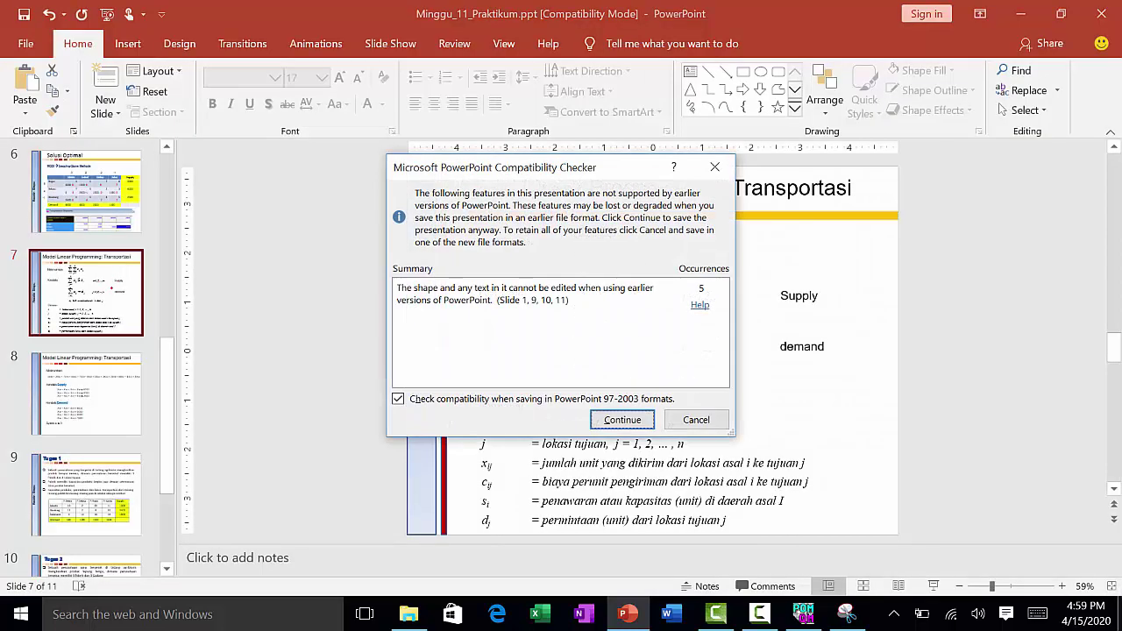
key(Return)
Look up the Bandung costs on slide 5 and enter 2, 5, 4 and 5 for x31 to x34 in QM for Windows' Minimize row.
key(Up)
key(Up)
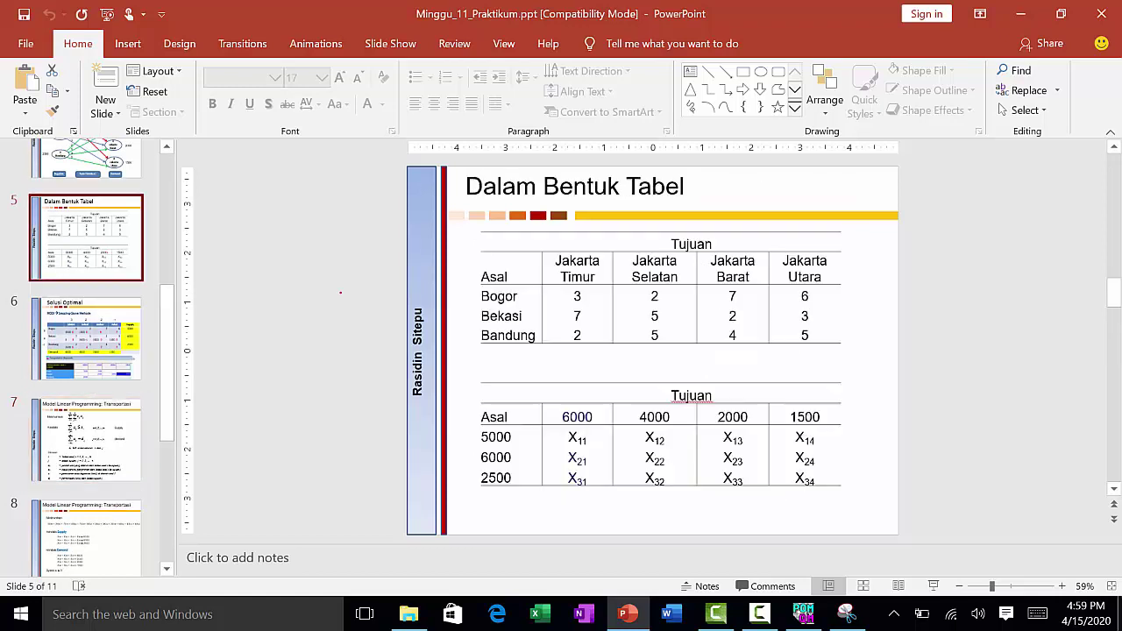
drag(570, 335, 796, 363)
key(alt+Tab)
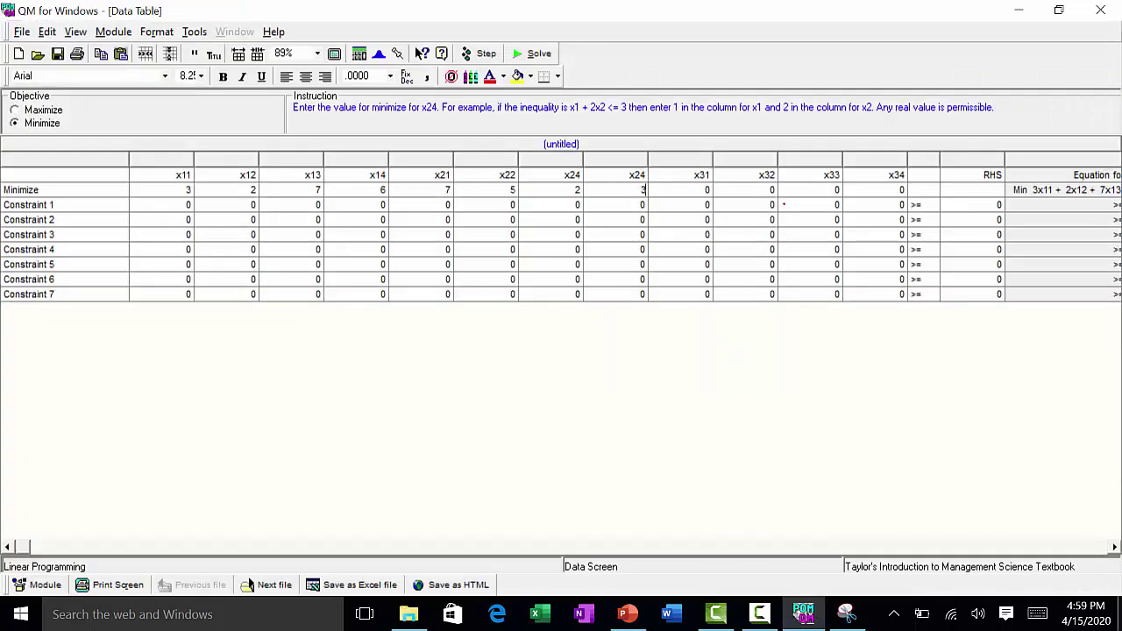
key(Tab)
text(2)
key(Tab)
text(5)
key(Tab)
text(4)
key(Tab)
text(5)
key(Tab)
Check the supply constraints on PowerPoint slide 8 and rename Constraint 1 as S1 in QM for Windows.
key(alt+Tab)
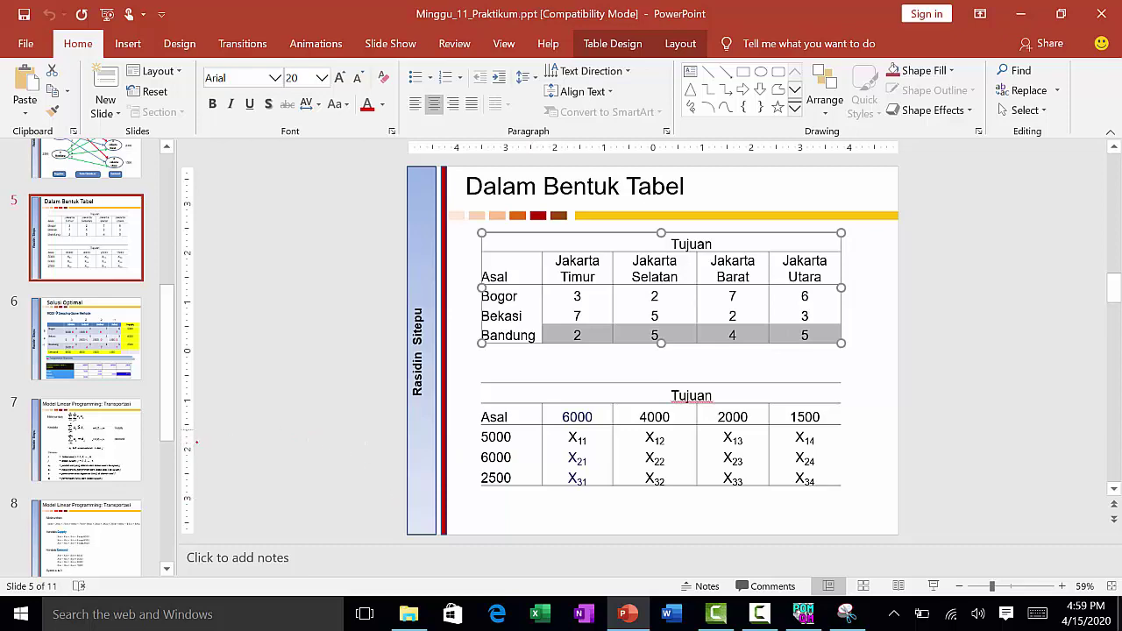
scroll(197, 443, down, 3)
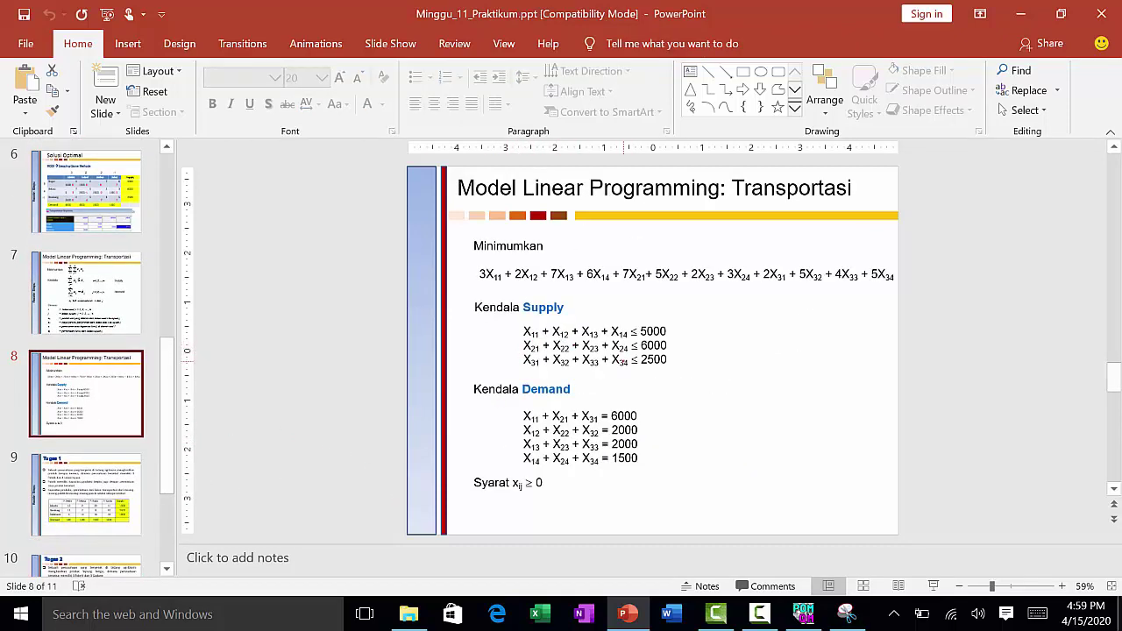
key(alt+Tab)
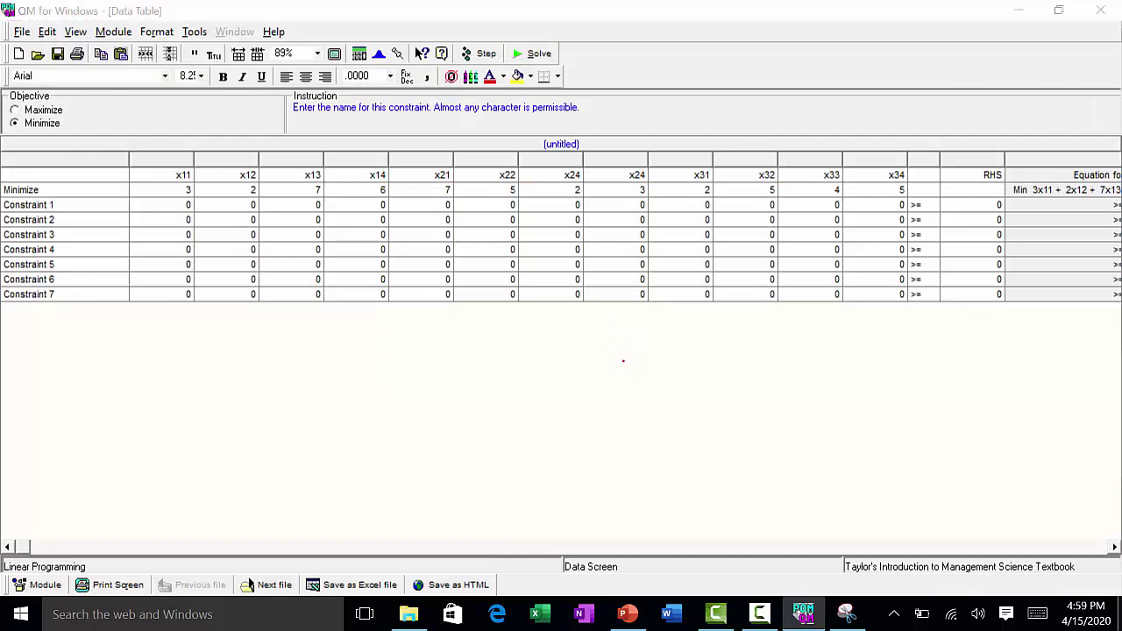
key(alt+Tab)
key(alt+Tab)
text(S1)
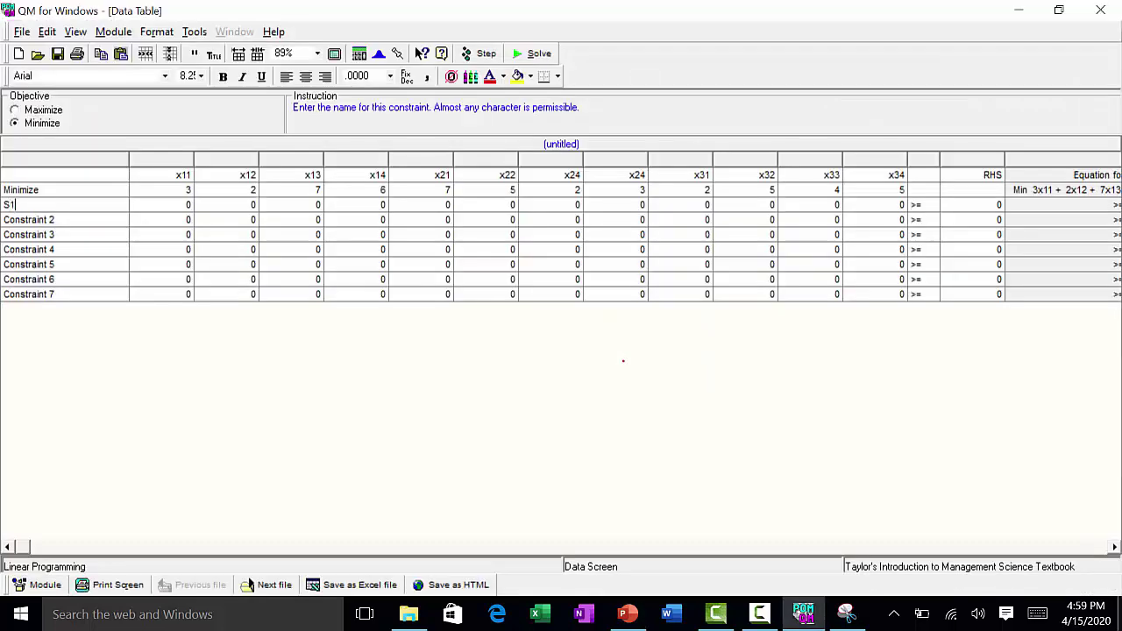
key(Tab)
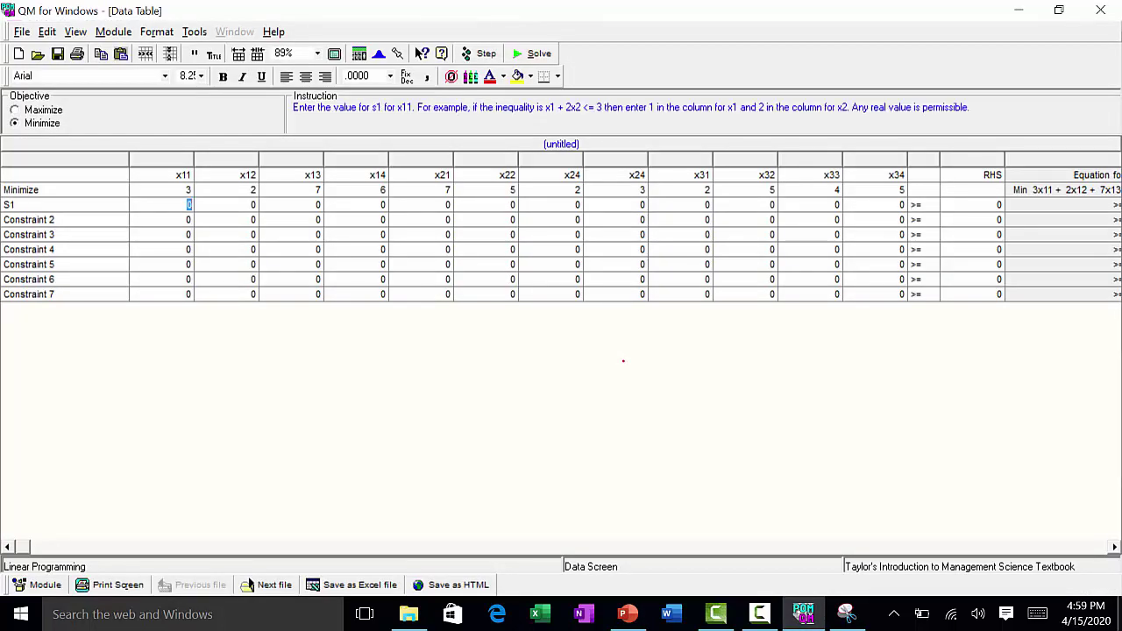
Enter a coefficient of 1 for x11, x12, x13 and x14 in the S1 row.
text(1)
key(Tab)
text(1)
key(Tab)
text(1)
key(Tab)
text(1)
key(Tab)
Consult the supply limits on the PowerPoint slide, and set S1's sign to <= and its RHS to 5000 in QM for Windows.
key(alt+Tab)
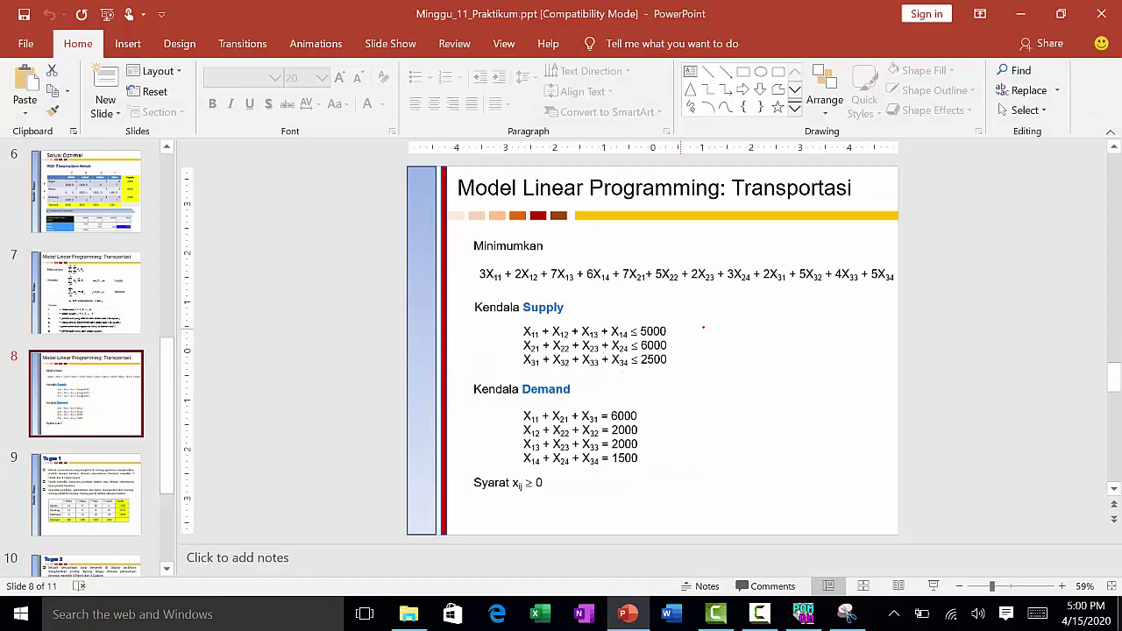
key(alt+Tab)
key(Tab)
key(Tab)
key(Tab)
key(Tab)
key(Tab)
key(Tab)
key(Tab)
key(Tab)
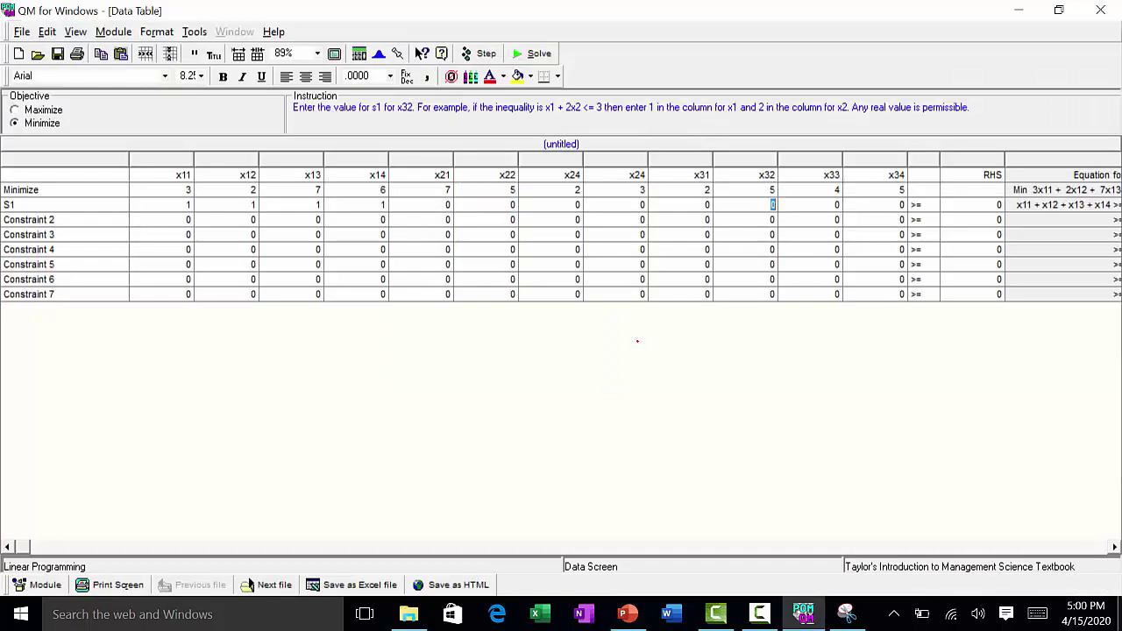
key(alt+Tab)
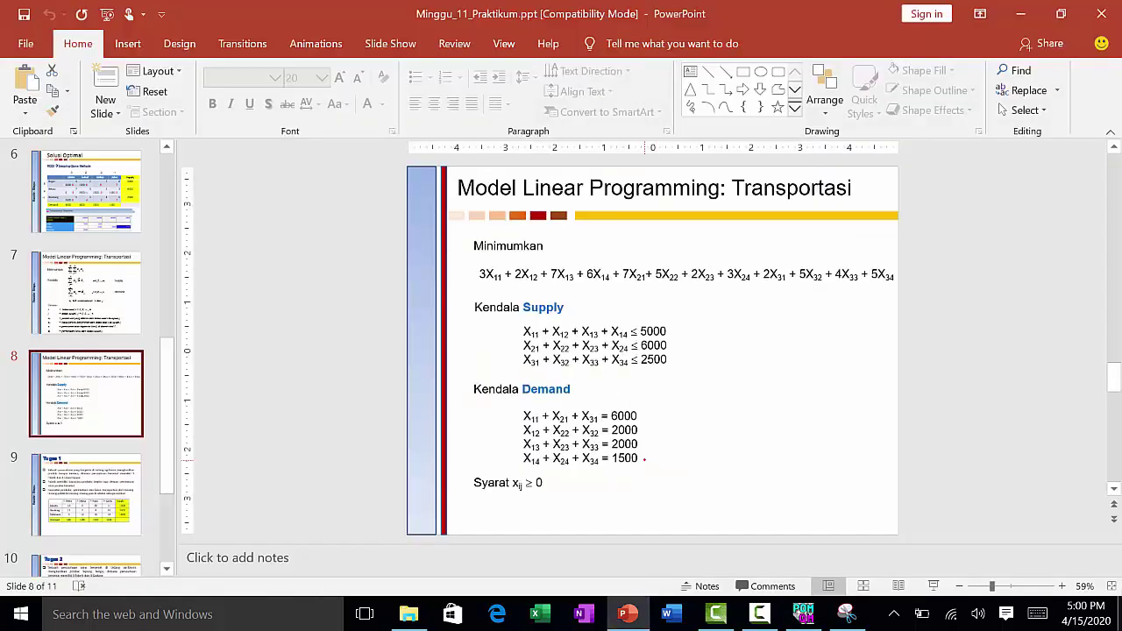
key(alt+Tab)
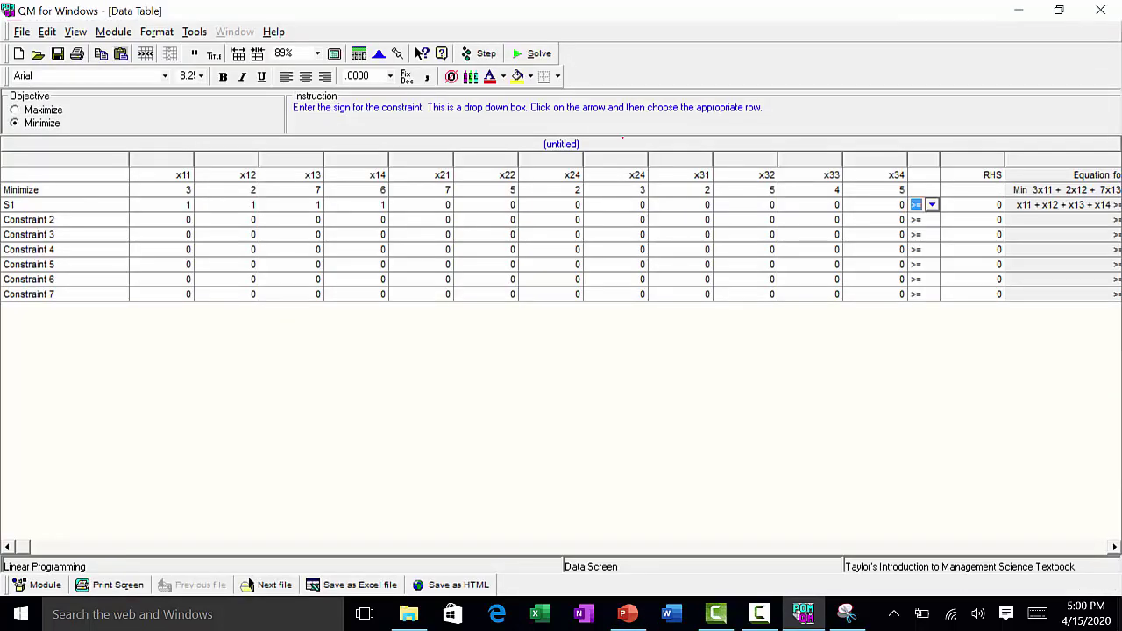
key(alt+Down)
click(926, 219)
key(Tab)
text(5000)
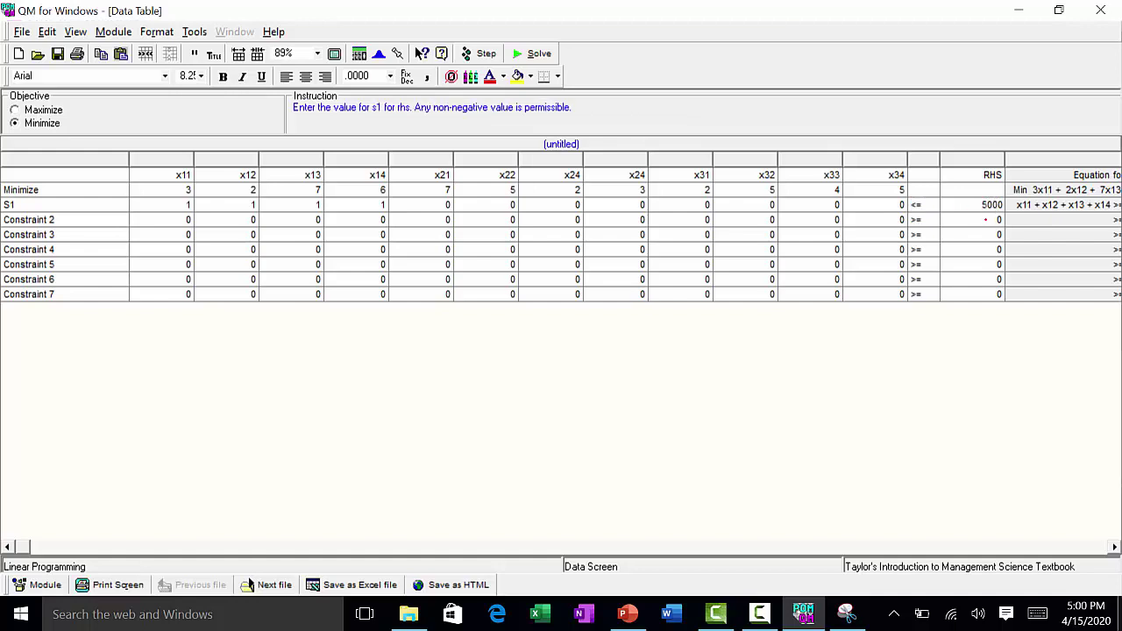
key(Tab)
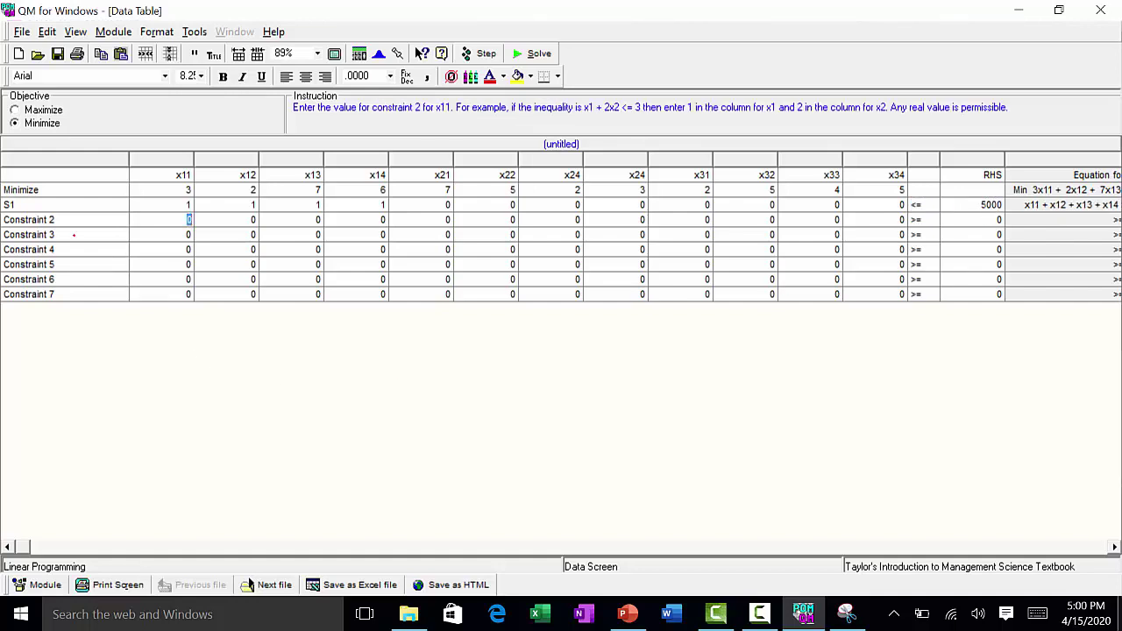
Rename Constraint 2 as S2.
key(shift+Tab)
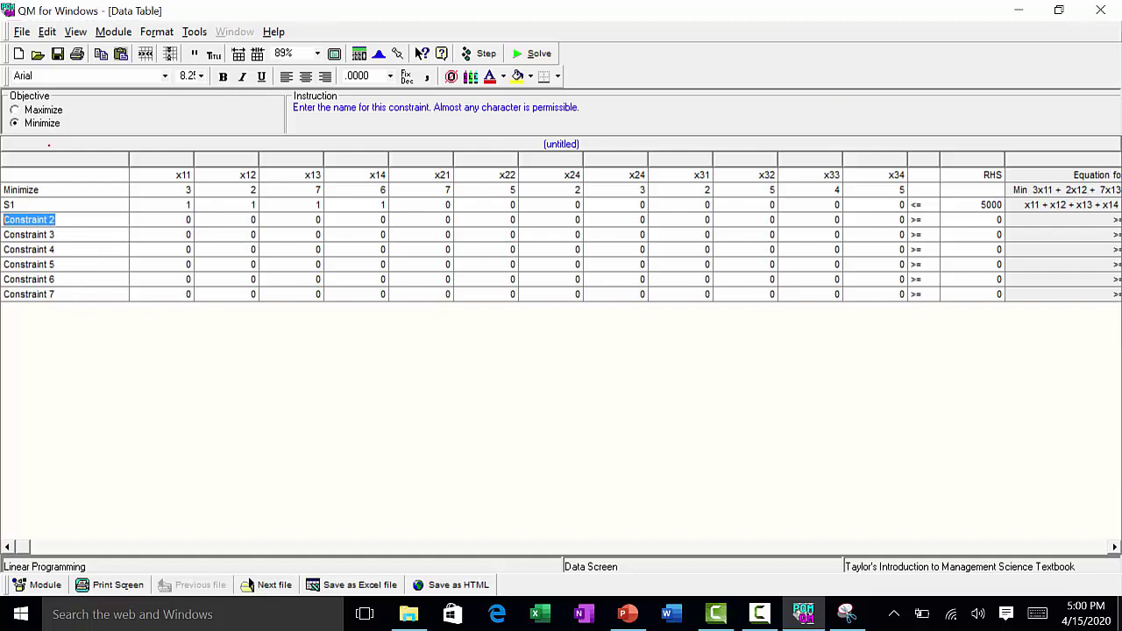
text(S2)
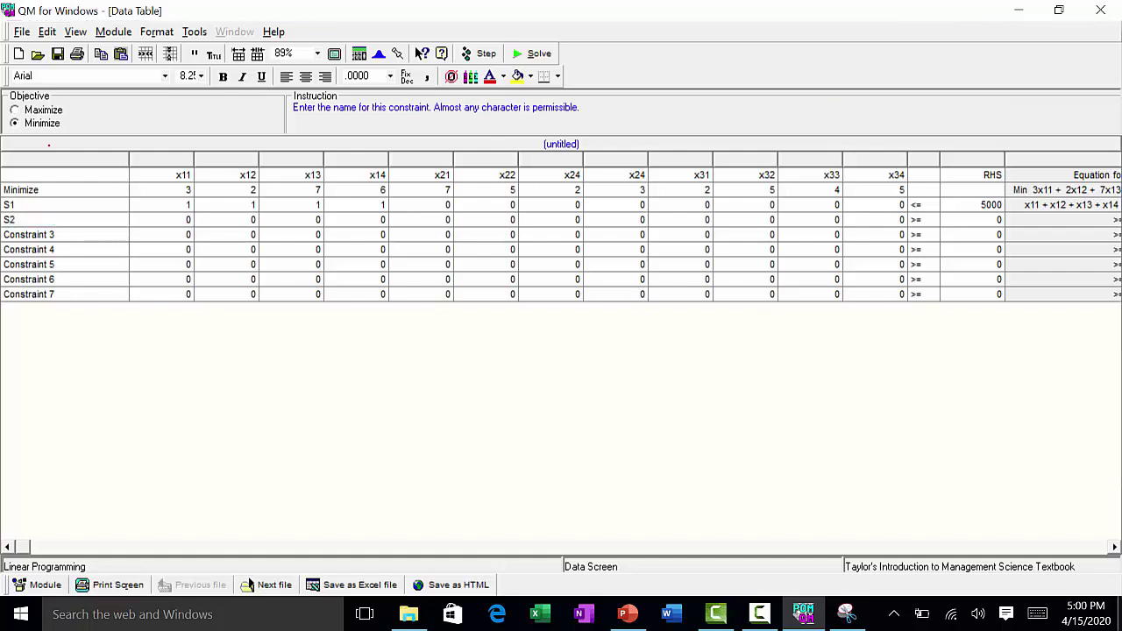
key(Tab)
Check the second supply constraint on PowerPoint slide 8 and enter 1 in S2's four columns from x21 through x24 in QM for Windows.
key(alt+Tab)
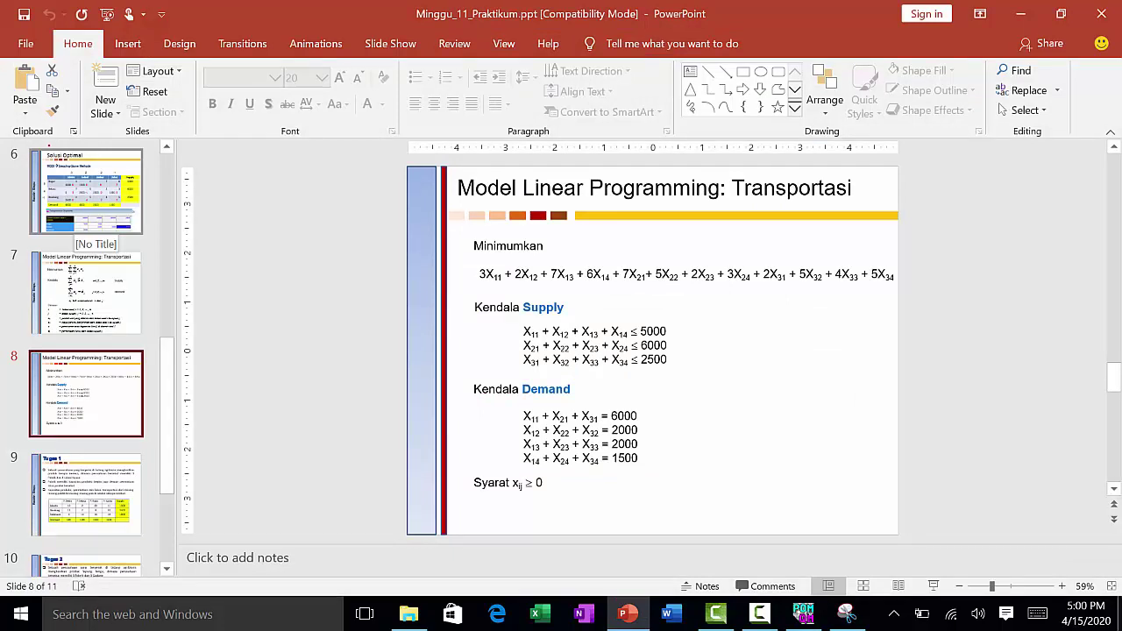
key(alt+Tab)
key(Tab)
key(Tab)
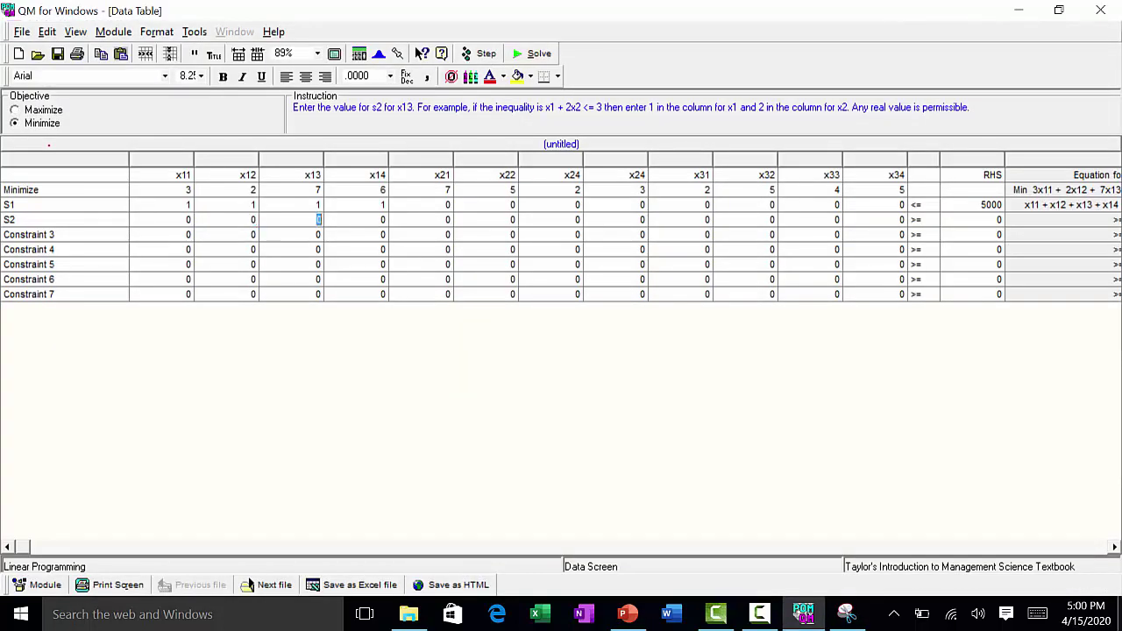
key(Tab)
key(Tab)
text(1)
key(Tab)
text(1)
key(Tab)
text(1)
key(Tab)
text(1)
key(Tab)
Set S2's sign to <=, look up its supply limit on the PowerPoint slide, and enter 6000 as its RHS in QM for Windows.
key(Tab)
key(Tab)
key(Tab)
key(Tab)
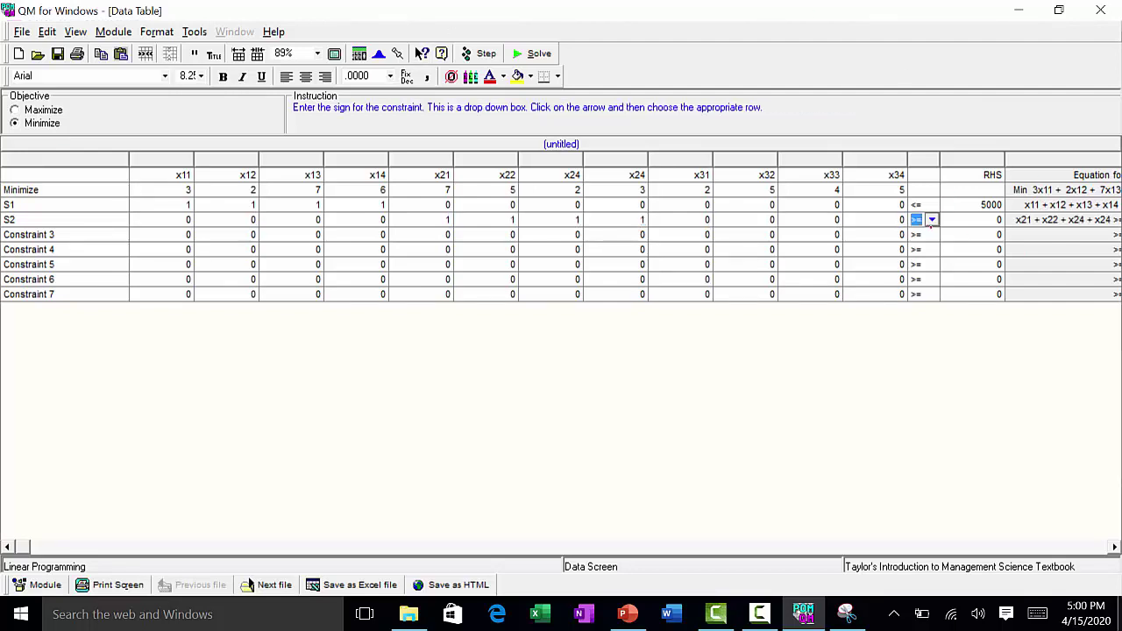
click(932, 220)
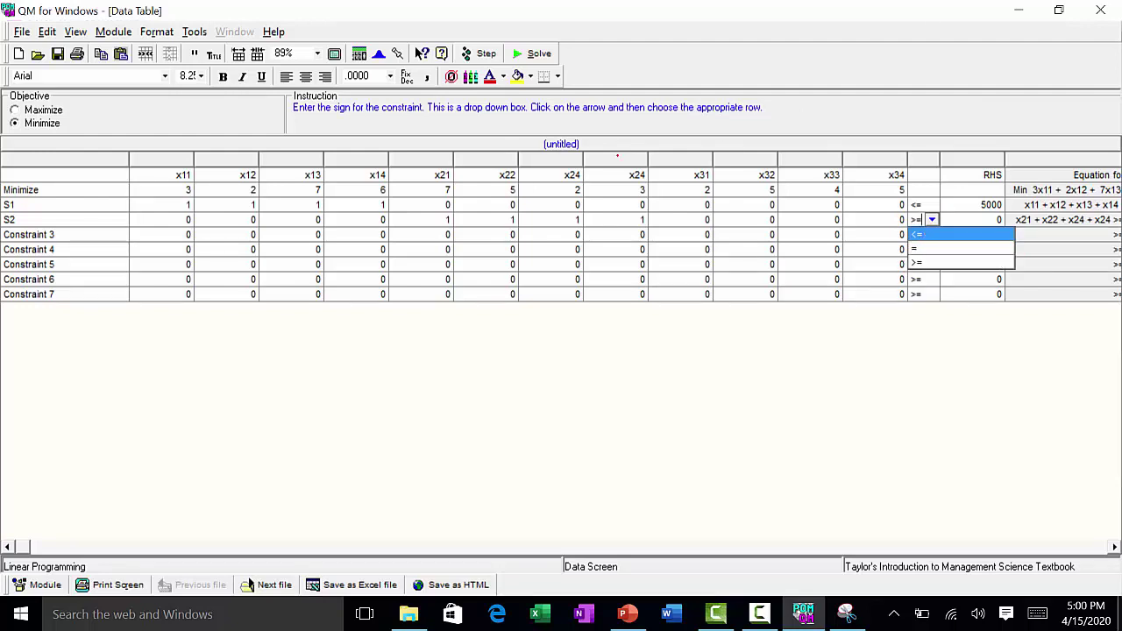
click(923, 234)
click(979, 219)
key(alt+Tab)
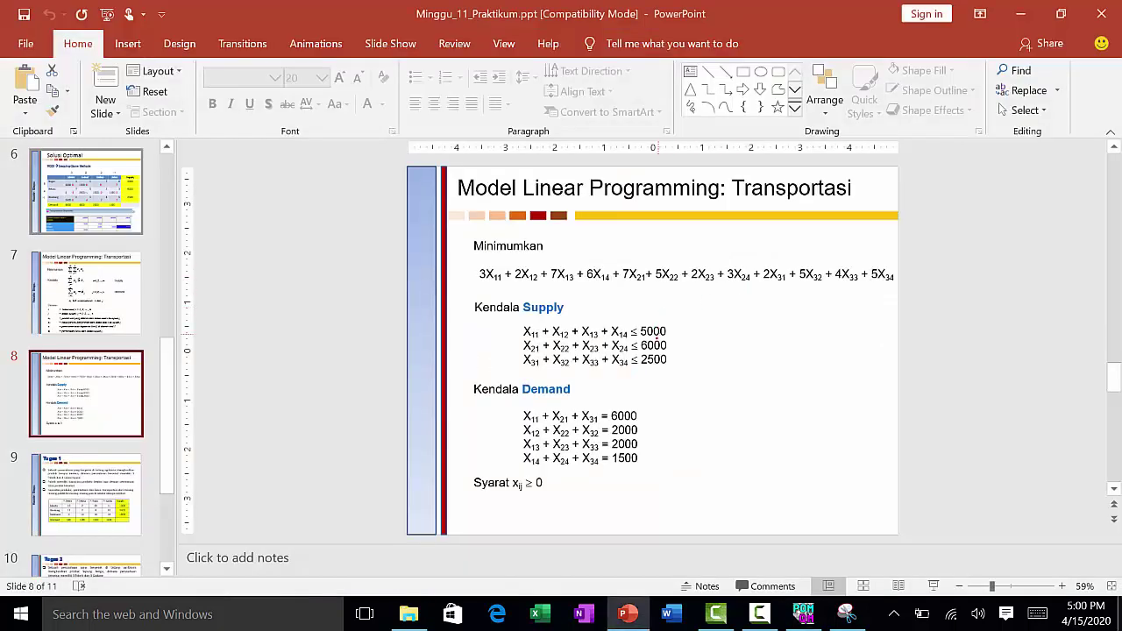
click(655, 346)
double_click(645, 345)
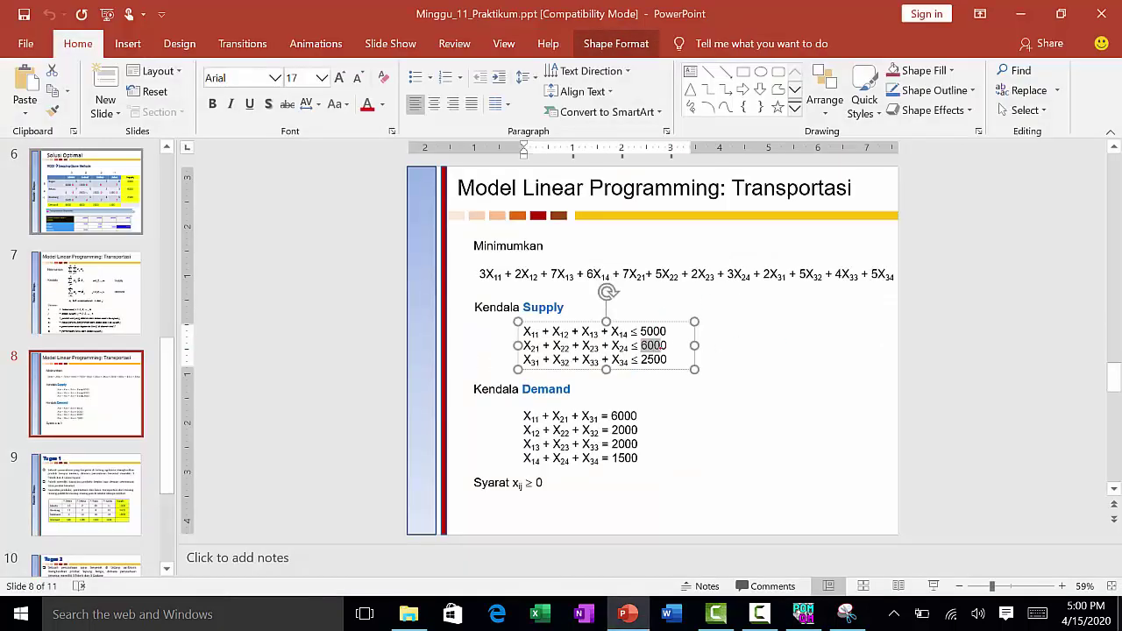
key(alt+Tab)
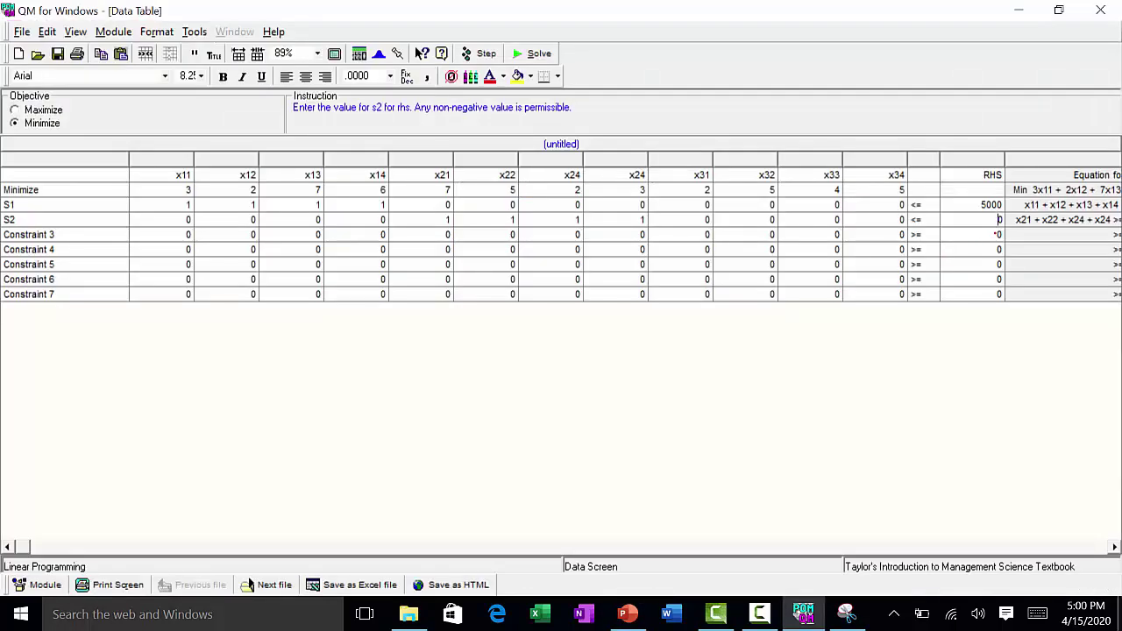
text(6000)
key(Return)
Rename Constraint 3 as S3.
click(901, 219)
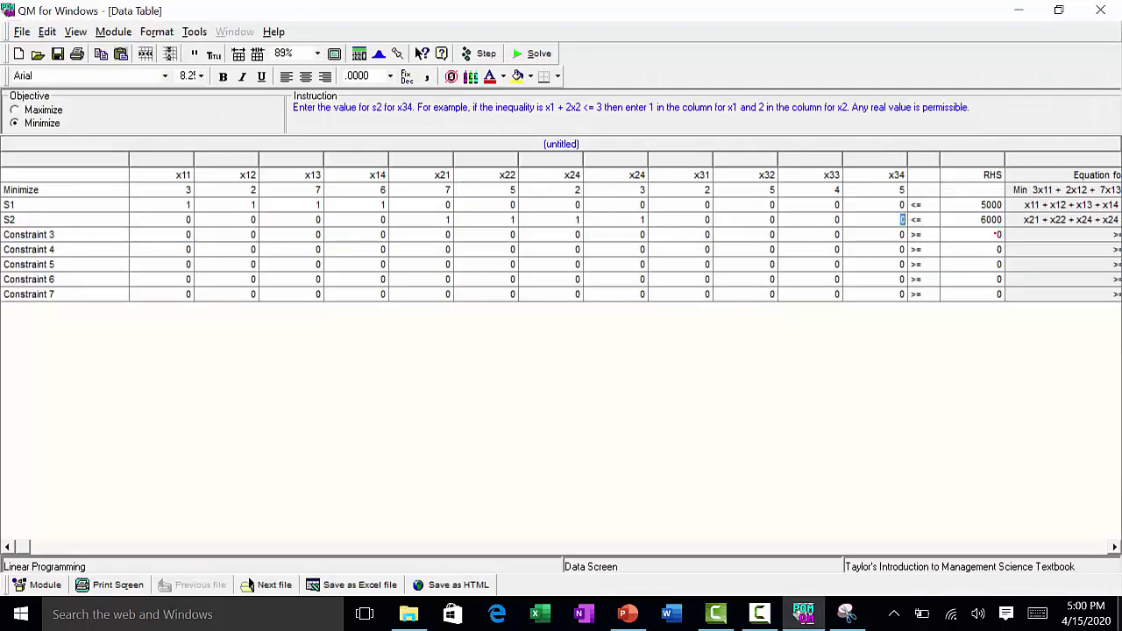
key(Left)
key(Left)
key(Left)
key(Left)
key(Left)
key(Left)
key(Left)
key(Left)
key(Left)
key(Left)
key(Left)
key(Left)
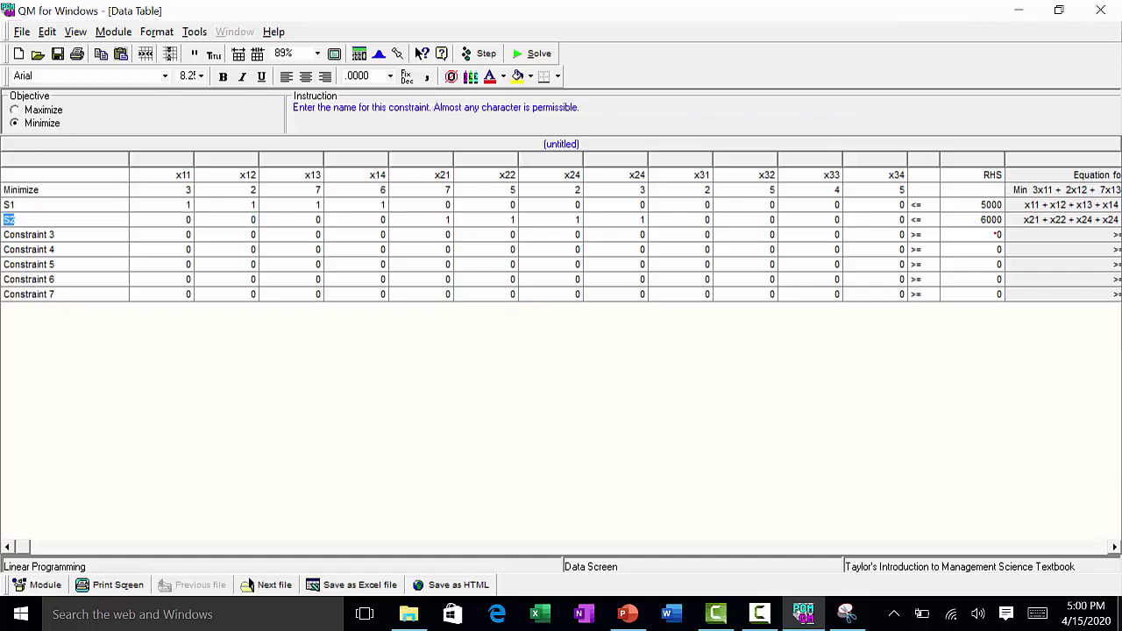
key(Down)
text(S3)
key(Return)
key(Up)
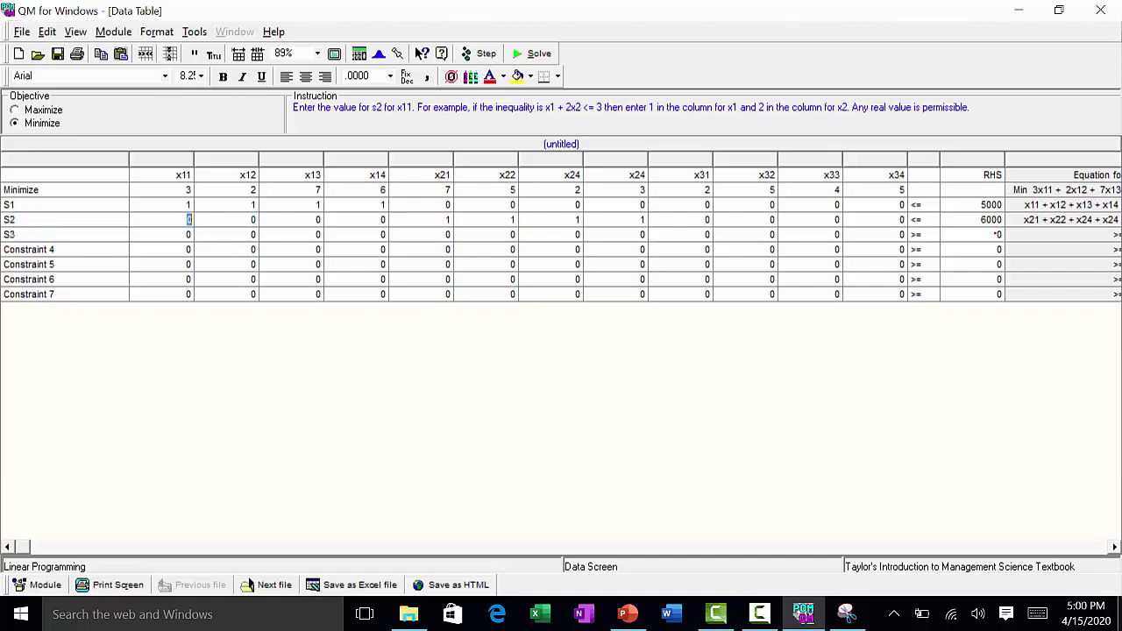
Check the third supply constraint on the PowerPoint slide and enter 1 for x31, x32, x33 and x34 in QM for Windows' S3 row.
key(alt+Tab)
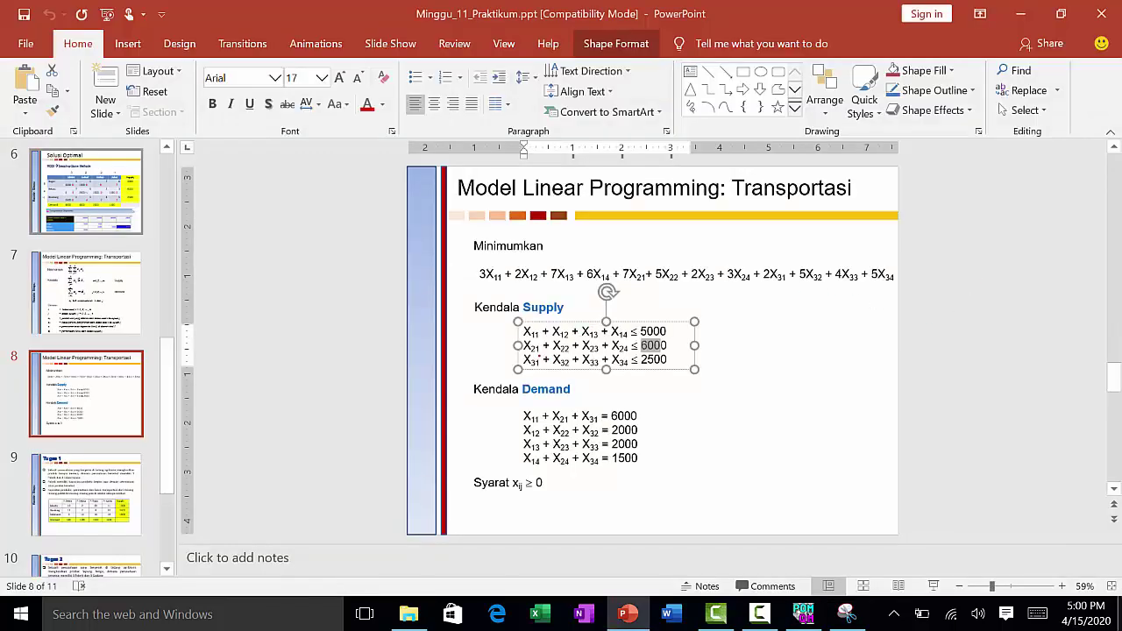
drag(524, 359, 668, 360)
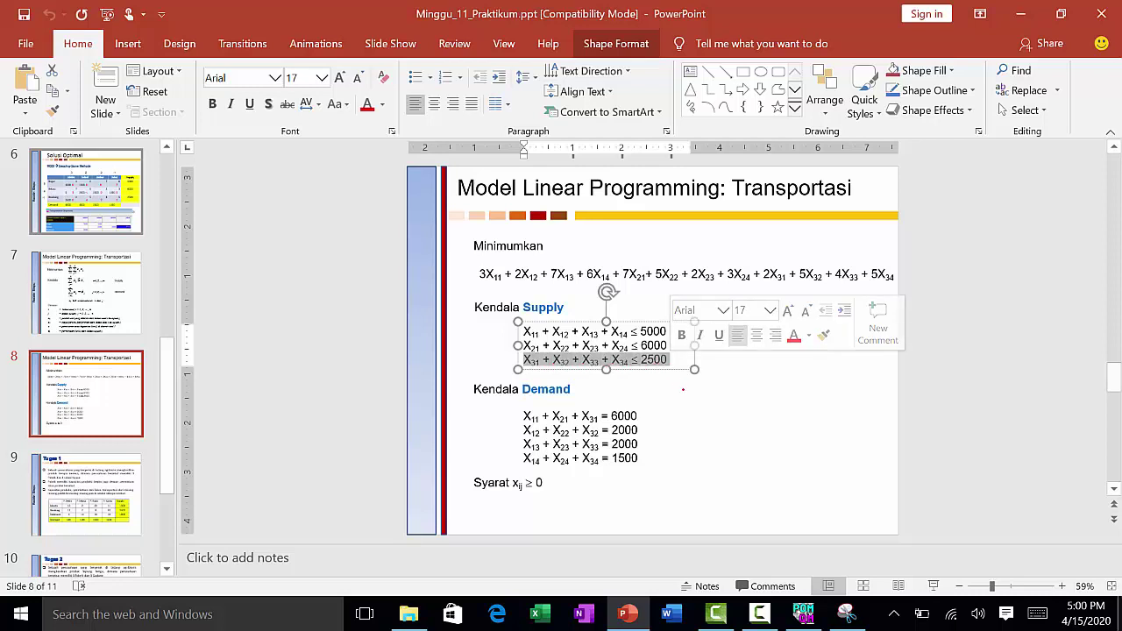
key(alt+Tab)
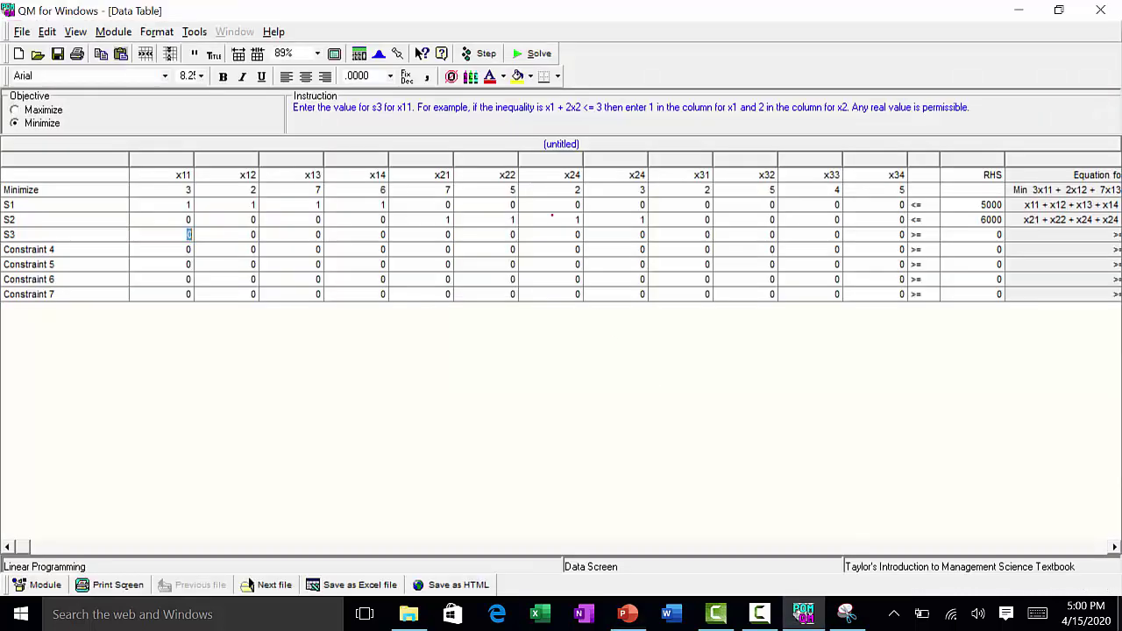
click(694, 162)
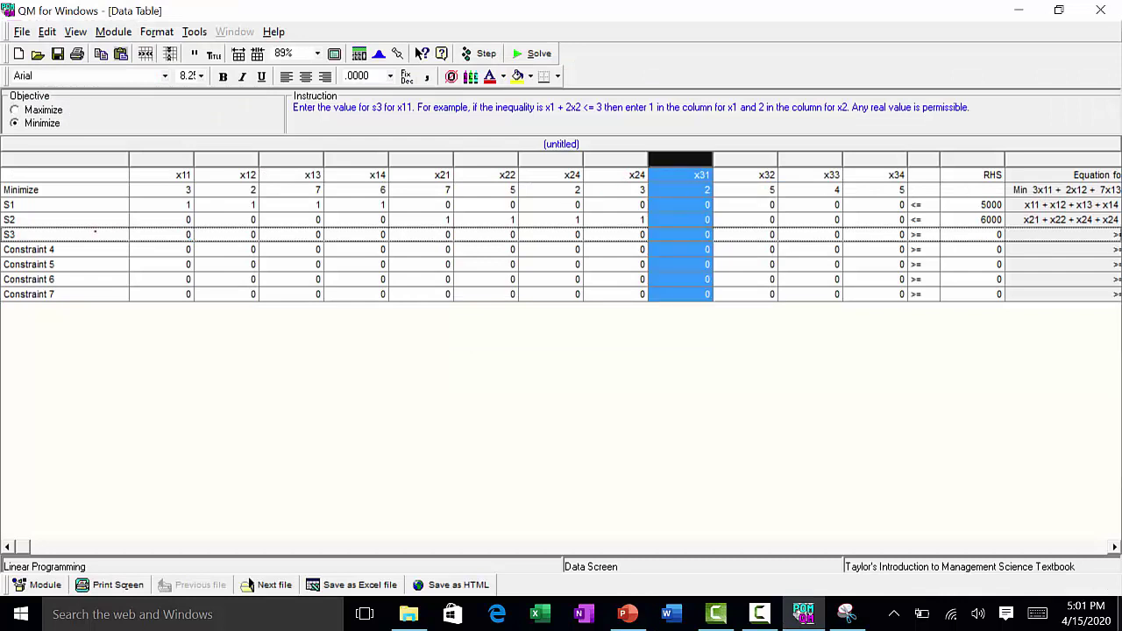
click(692, 235)
text(1)
key(Return)
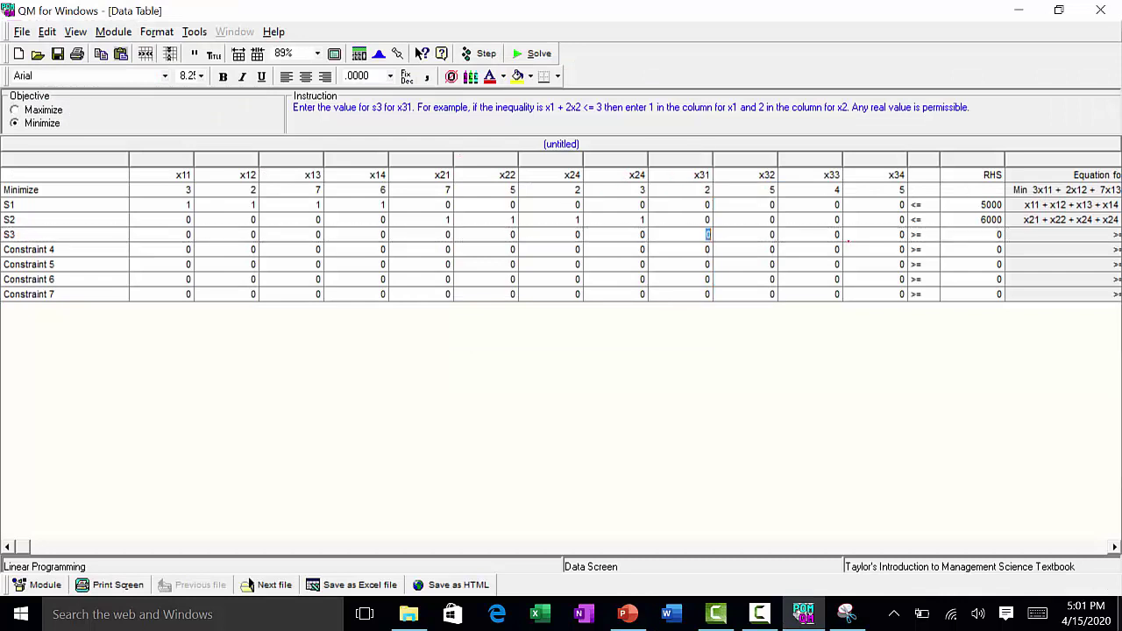
text(1)
key(Return)
text(1)
key(Return)
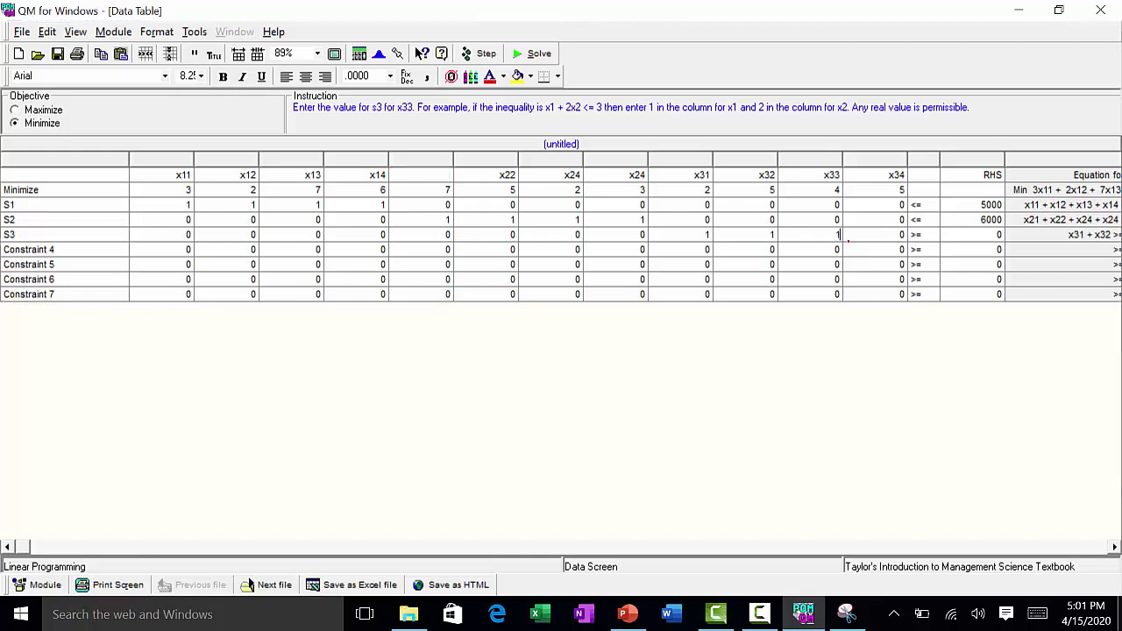
text(1)
key(Return)
Set S3's sign to <= and its RHS to 2500.
click(932, 234)
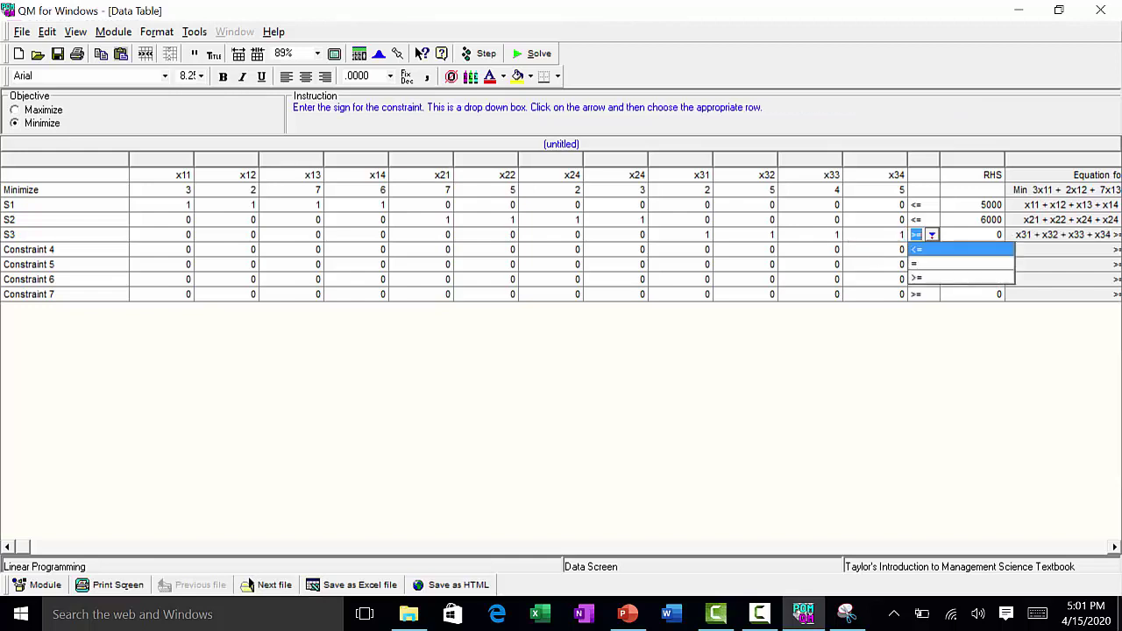
click(917, 248)
key(Return)
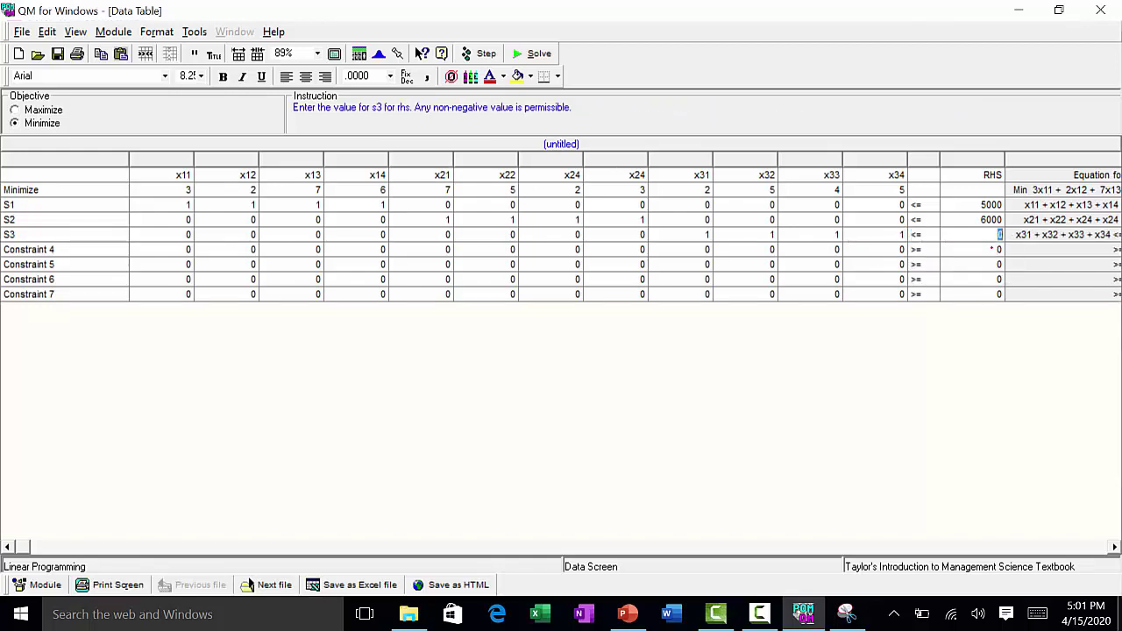
text(2500)
key(Return)
Check the demand constraints on the PowerPoint slide and rename Constraint 4 as D1 in QM for Windows.
key(alt+Tab)
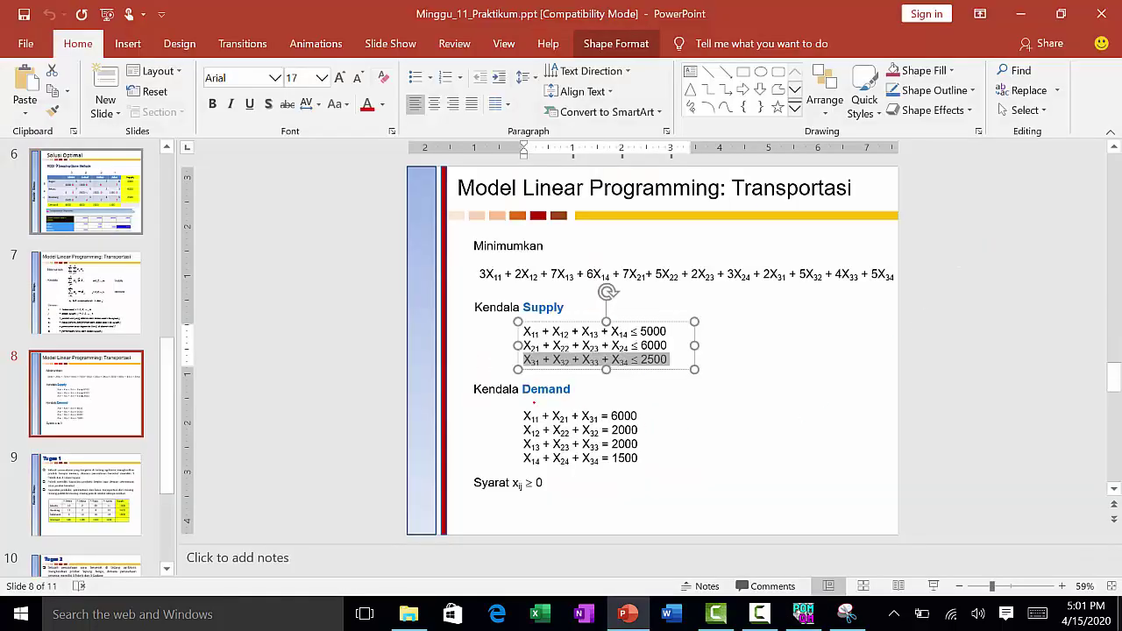
key(alt+Tab)
key(Return)
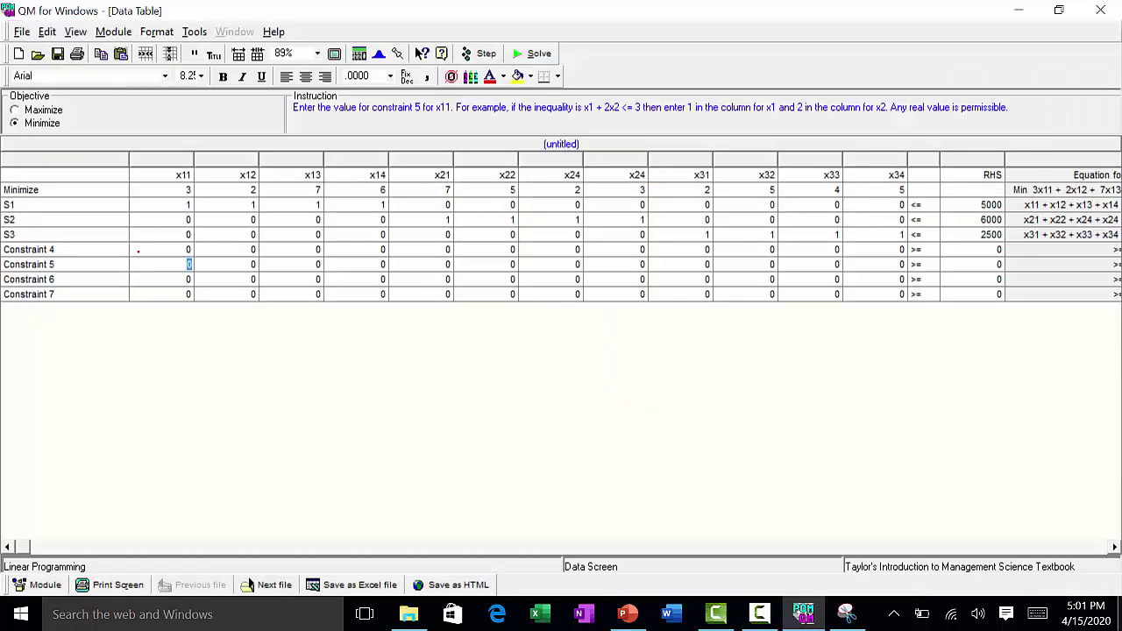
key(Up)
key(Left)
text(D1)
key(Return)
Consult the first demand constraint on the PowerPoint slide and enter 1 for x11 and x31 in QM for Windows' D1 row.
key(alt+Tab)
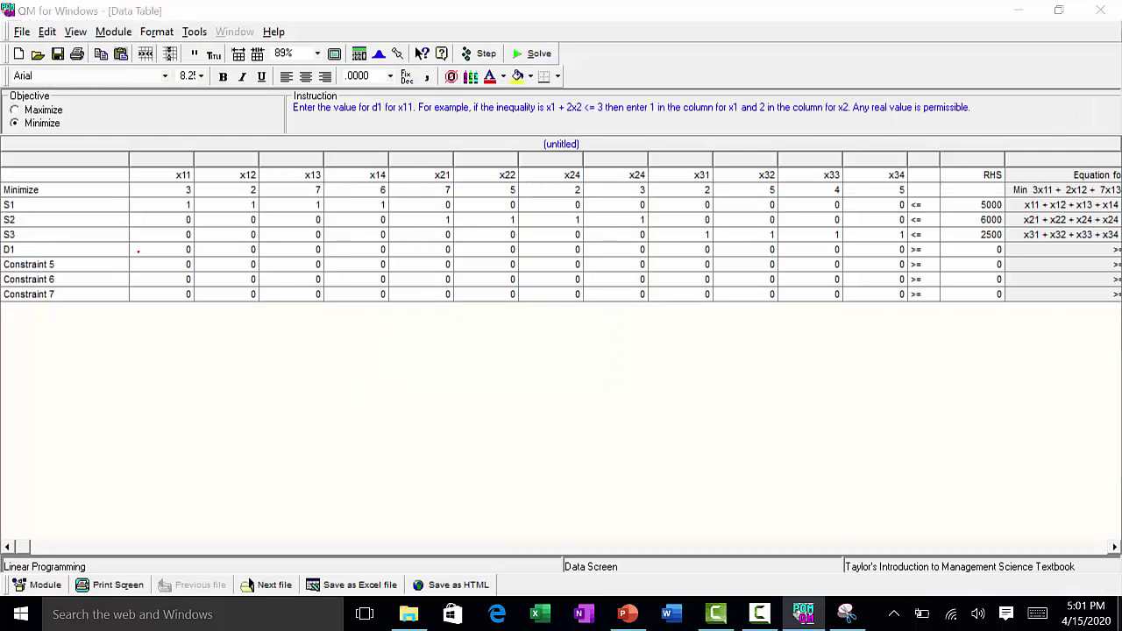
key(alt+Tab)
key(Left)
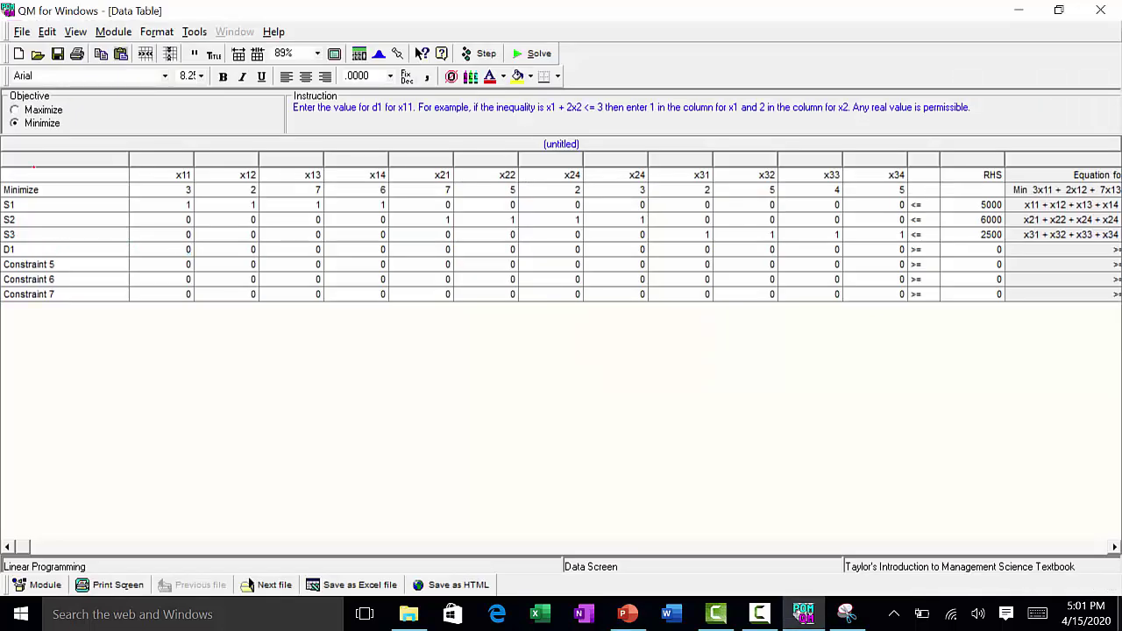
key(Right)
key(alt+Tab)
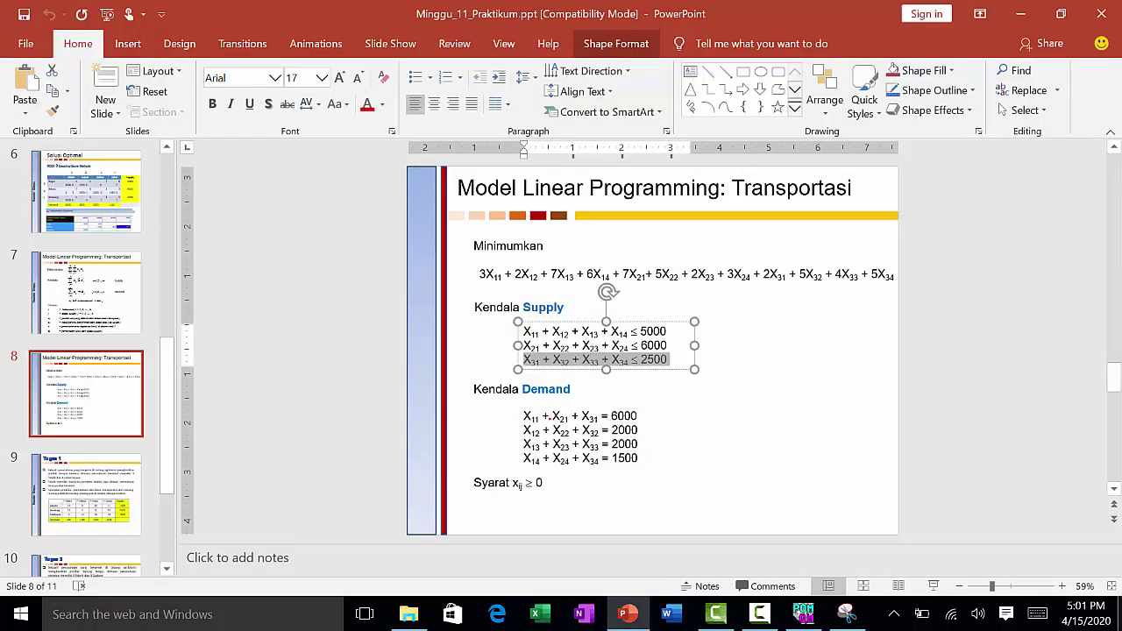
click(535, 417)
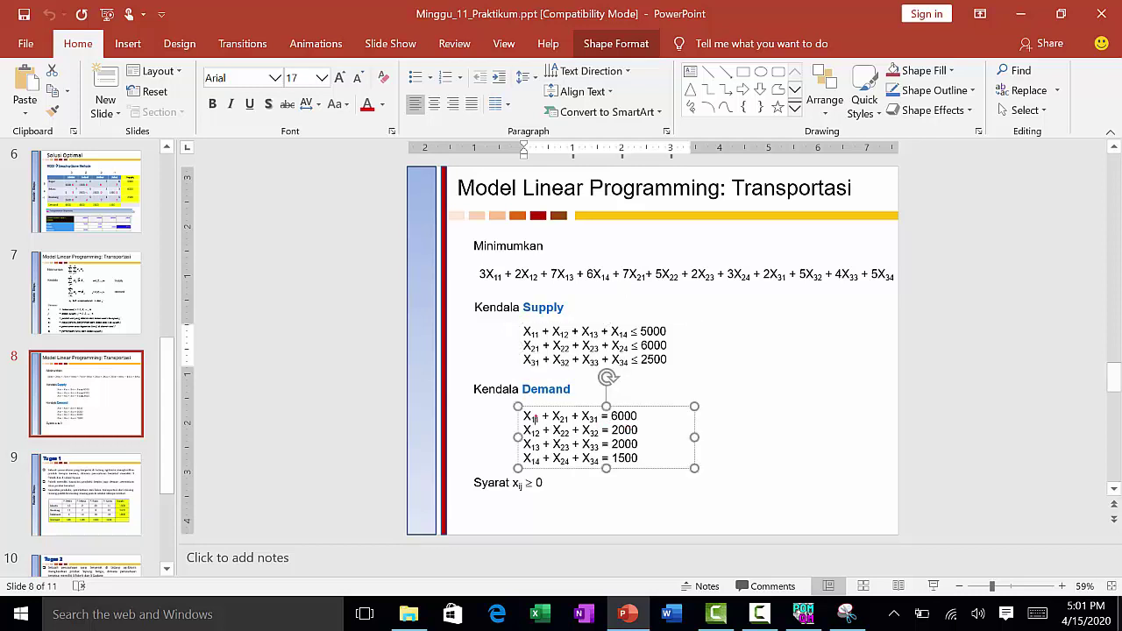
key(alt+Tab)
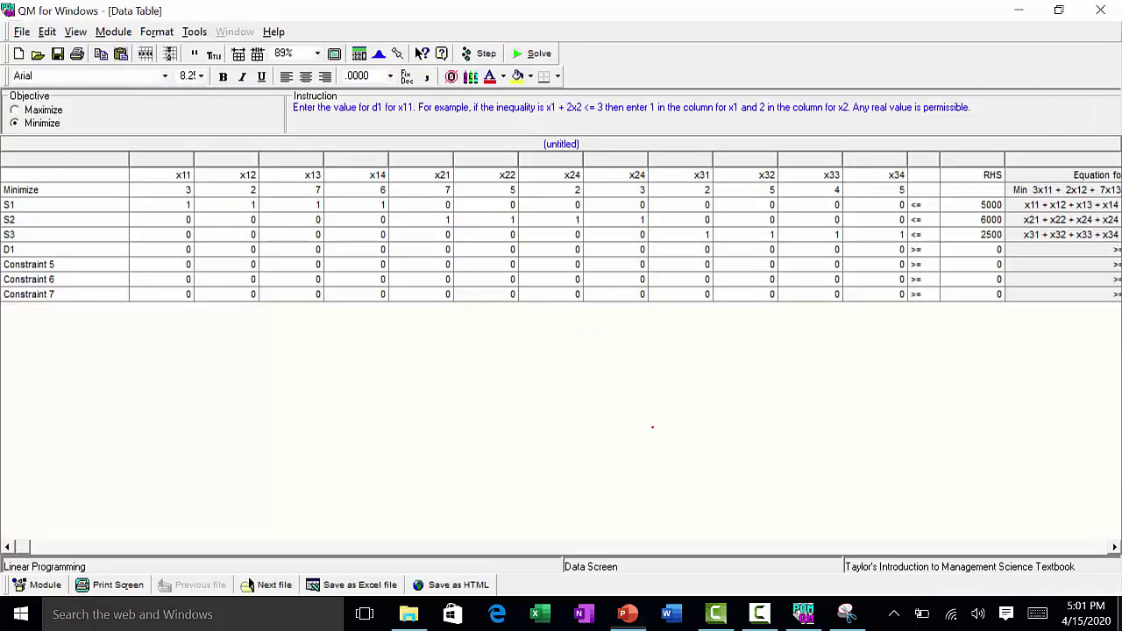
text(1)
key(Tab)
key(Tab)
key(Tab)
key(Tab)
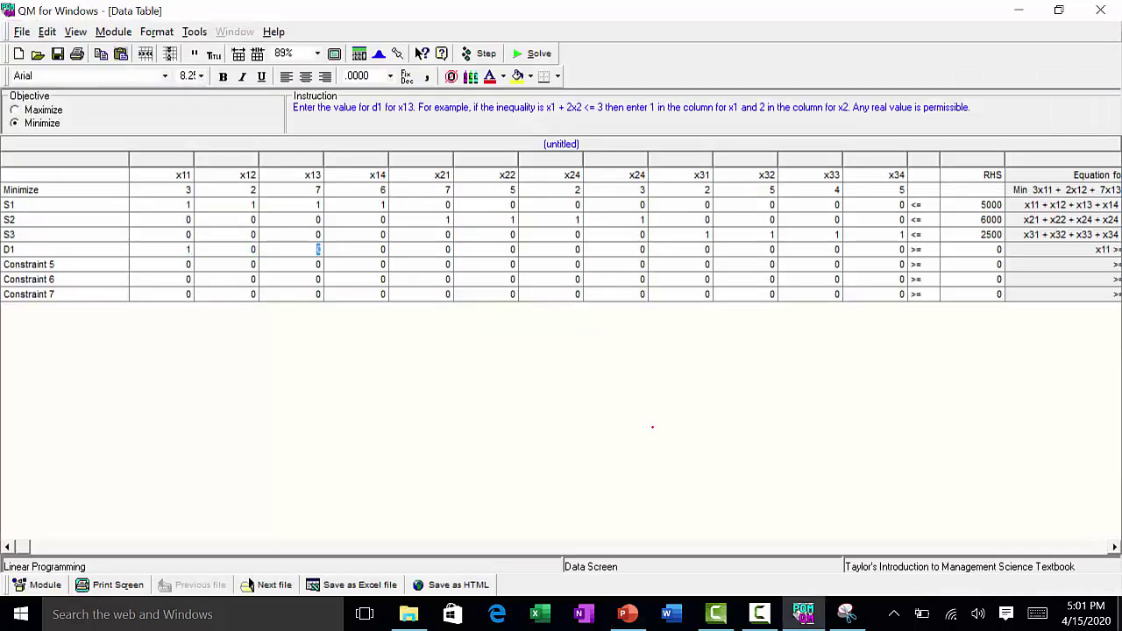
key(Tab)
key(Tab)
key(Tab)
key(Tab)
text(1)
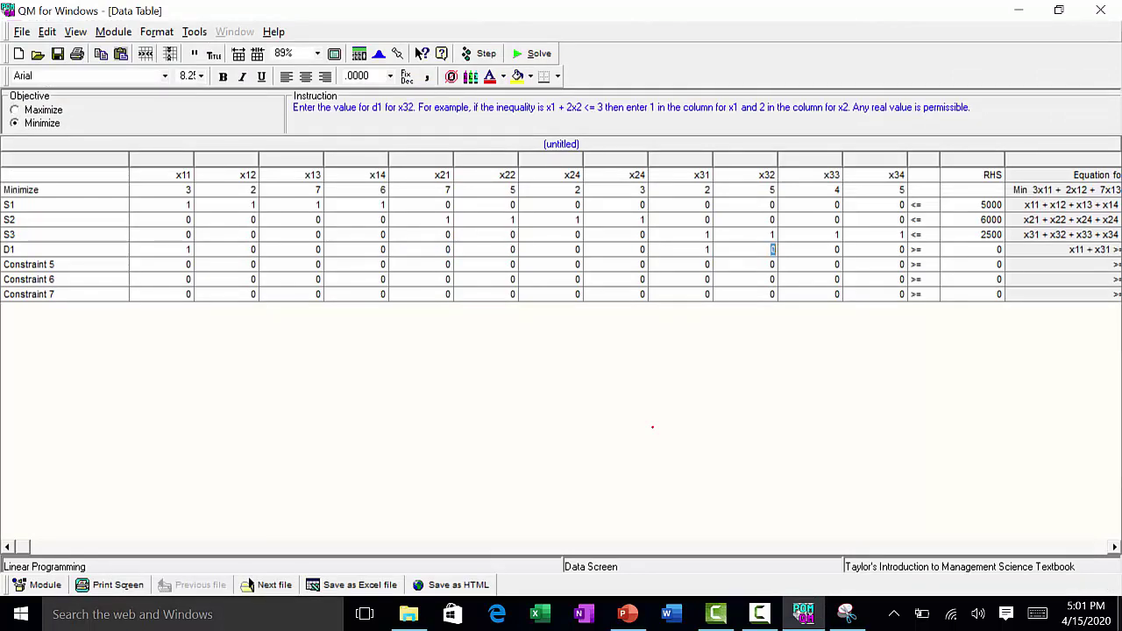
Enter the missing coefficient of 1 for x21 in the D1 row.
key(shift+Tab)
key(shift+Tab)
key(shift+Tab)
key(shift+Tab)
key(shift+Tab)
key(shift+Tab)
key(shift+Tab)
key(Tab)
key(Tab)
key(Tab)
click(687, 255)
key(Up)
Check the second demand constraint on the PowerPoint slide and enter 1 for x12, x22 and x32 in QM for Windows' Constraint 5 row.
key(alt+Tab)
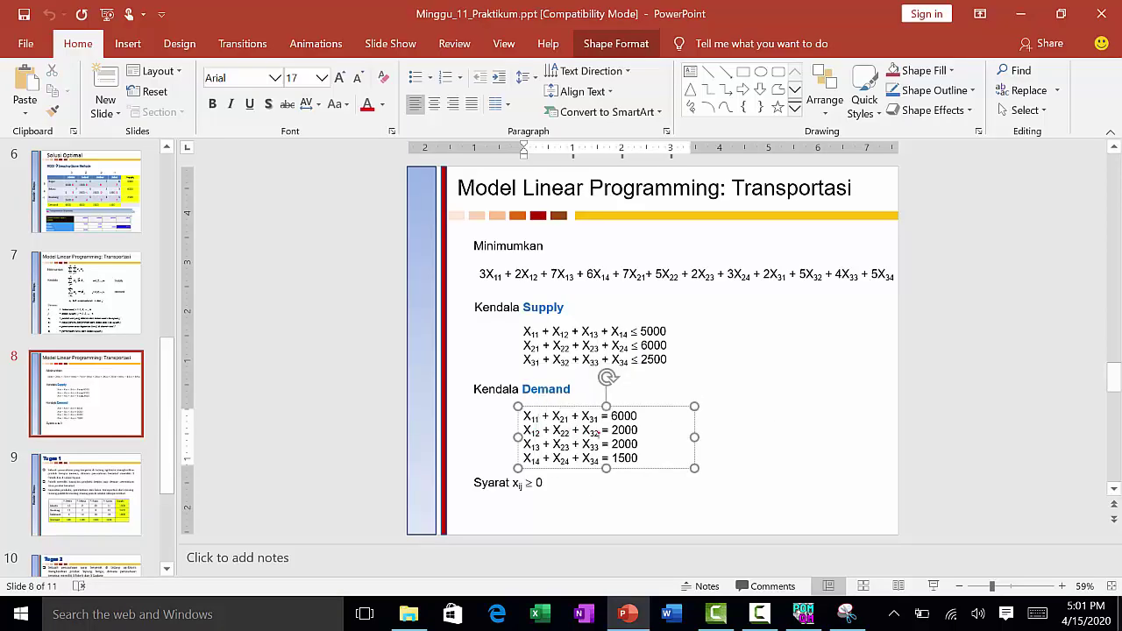
key(alt+Tab)
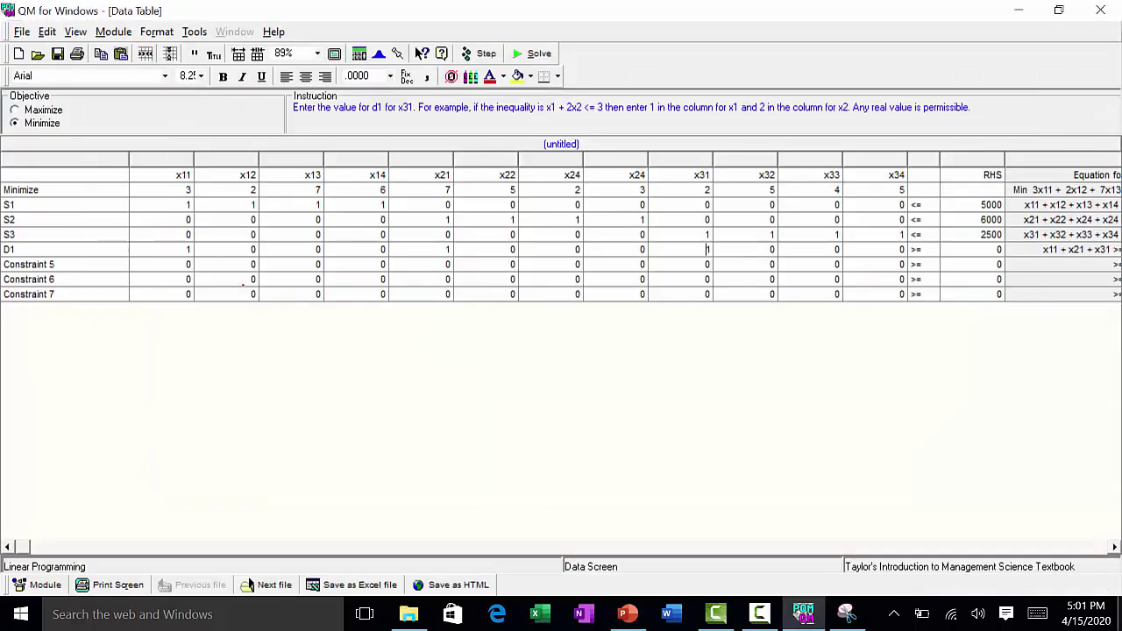
click(182, 263)
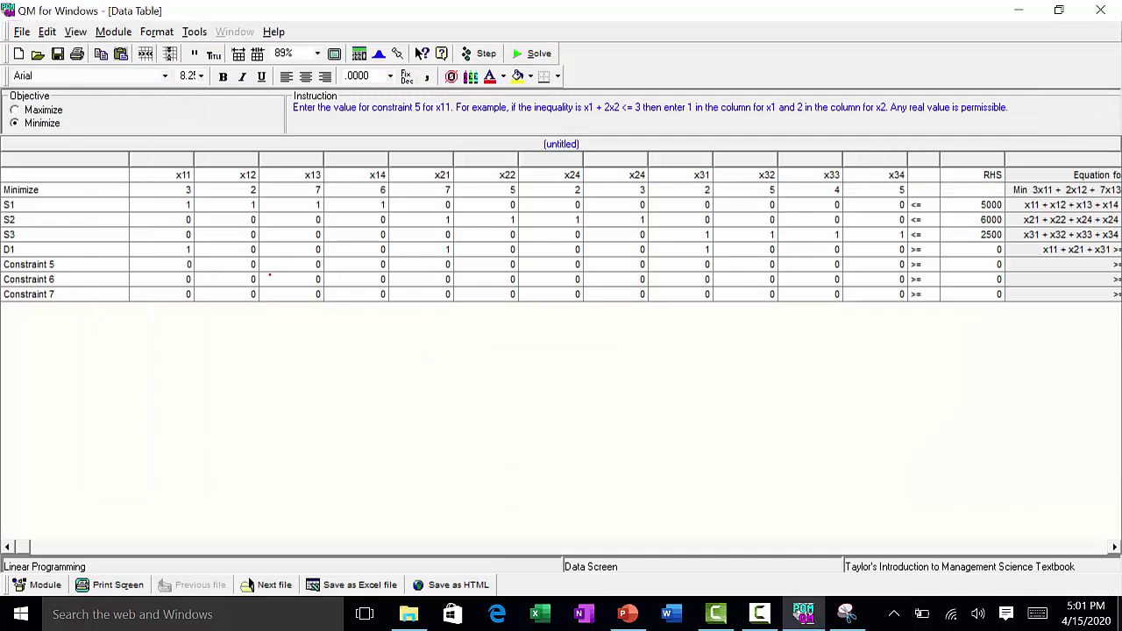
key(Tab)
text(1)
key(Tab)
key(Tab)
key(Tab)
key(Tab)
text(1)
key(Tab)
key(Tab)
key(Tab)
key(Tab)
text(1)
Change the D1 constraint's sign to =.
key(Tab)
key(Tab)
key(Tab)
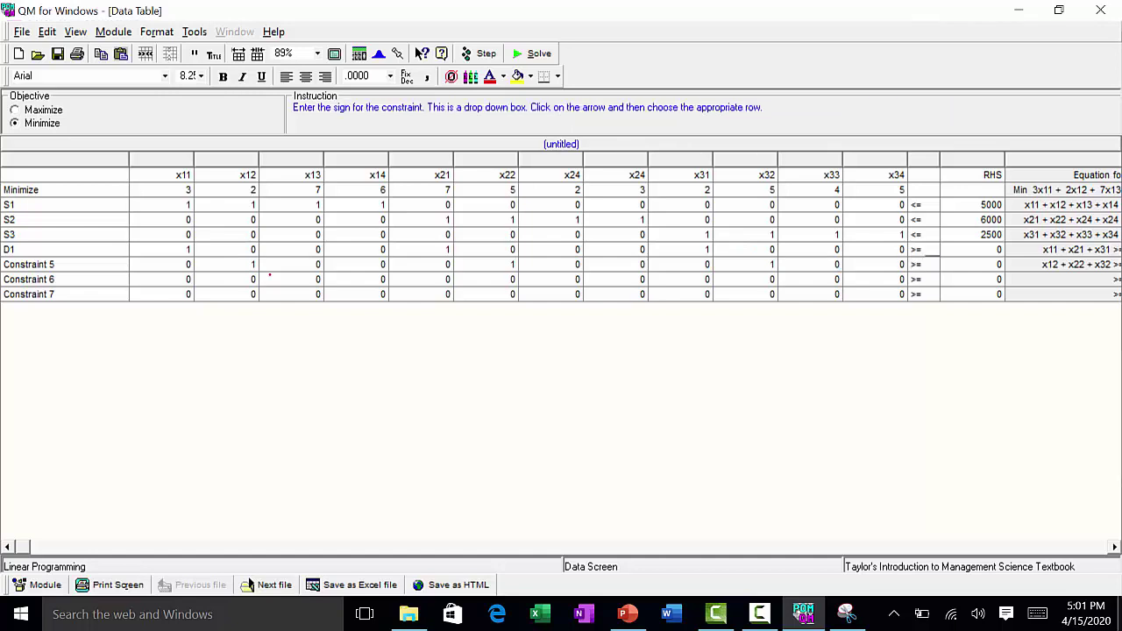
key(Up)
key(Tab)
key(shift+Tab)
key(alt+Down)
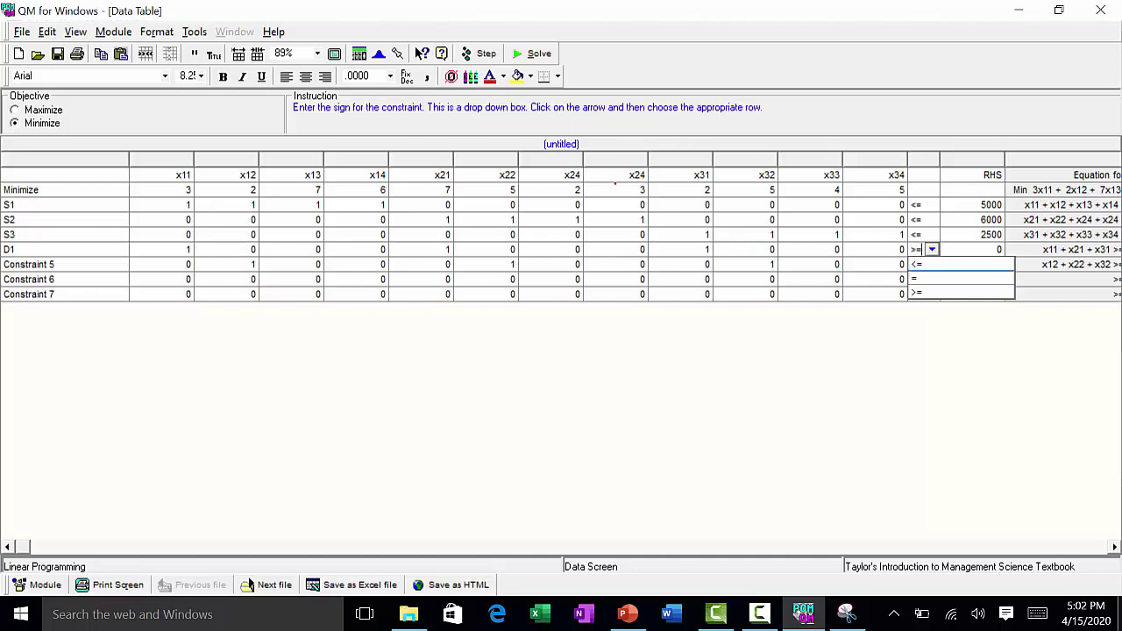
click(918, 278)
Check the first demand constraint on the PowerPoint slide and set D1's RHS to 6000 in QM for Windows.
key(Tab)
key(alt+Tab)
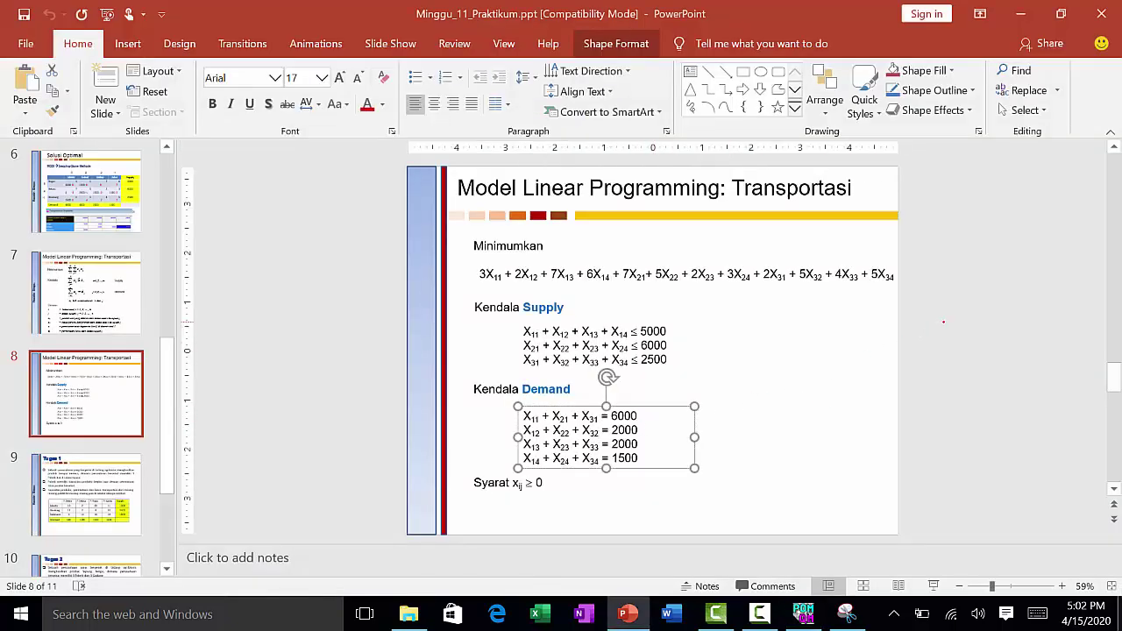
key(alt+Tab)
text(60000)
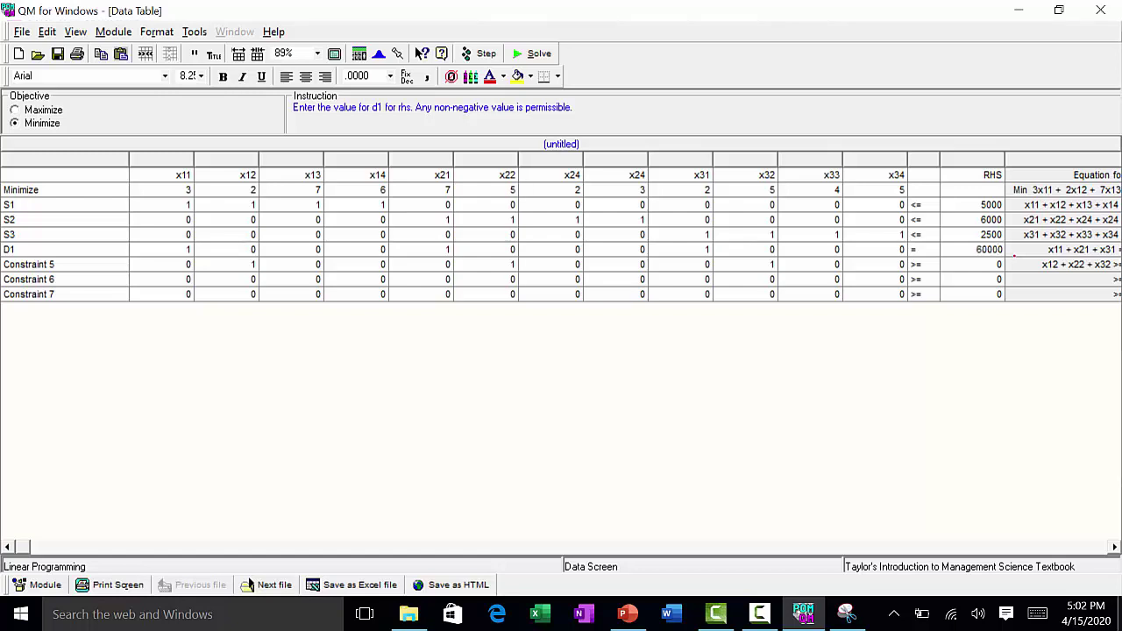
key(BackSpace)
key(Return)
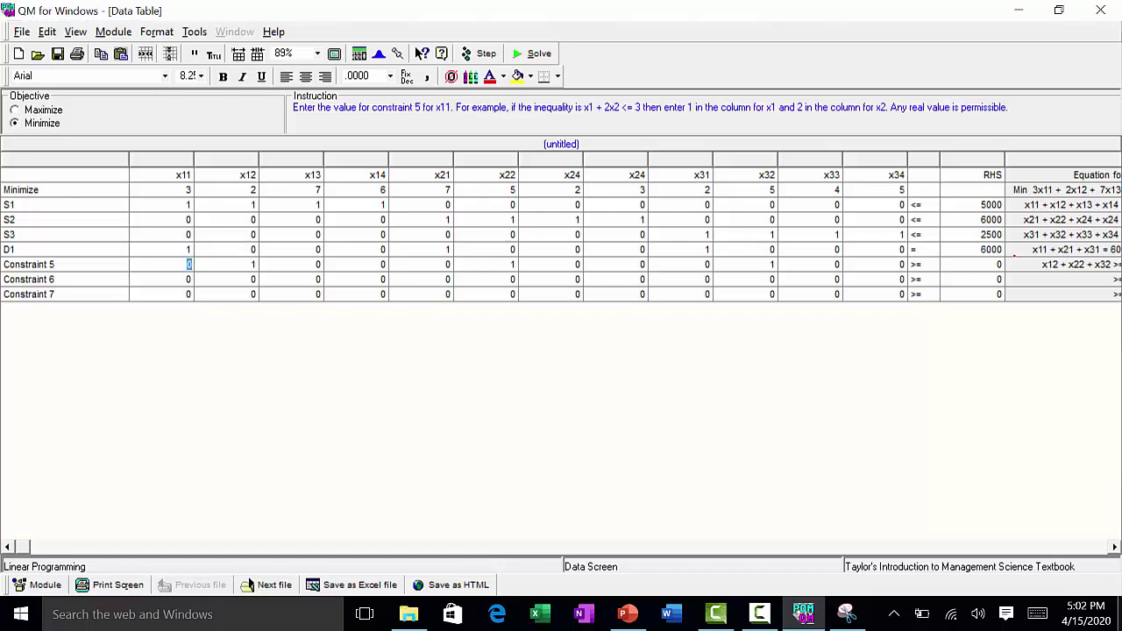
Check the second demand constraint on the PowerPoint slide and enter 2000 as Constraint 5's RHS in QM for Windows.
key(alt+Tab)
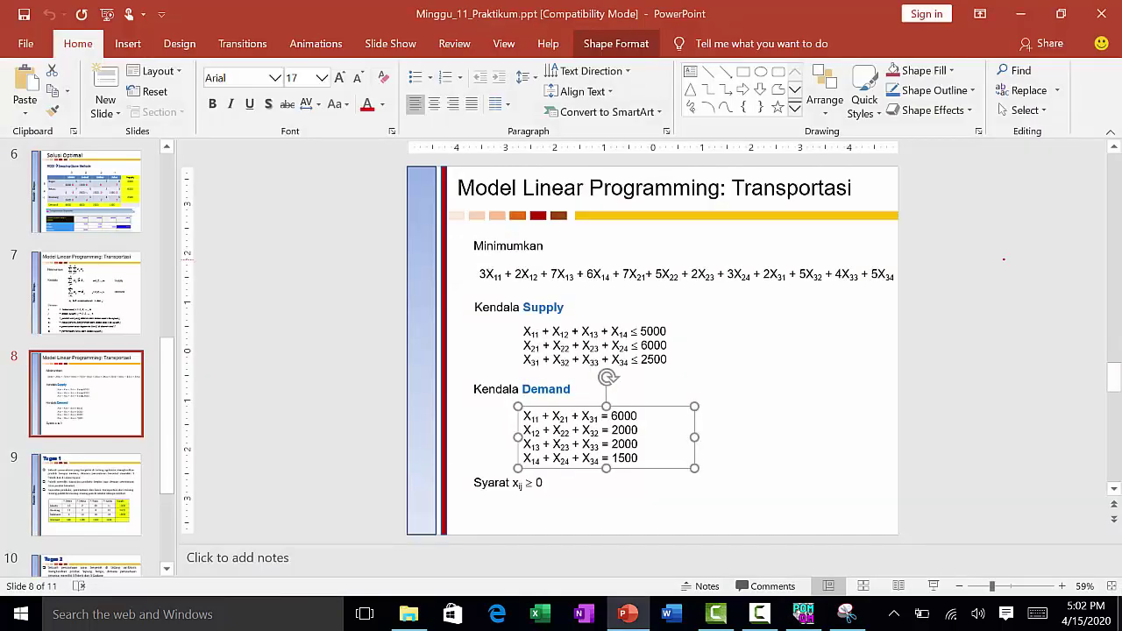
key(alt+Tab)
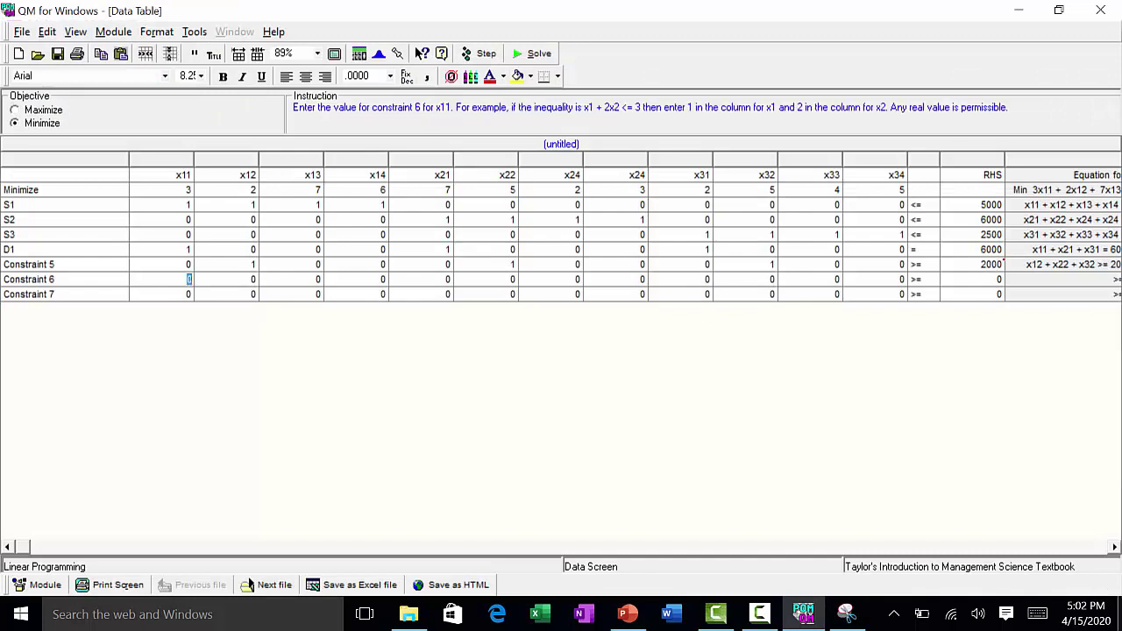
Consult the third demand constraint on the PowerPoint slide and enter 1 for x13 in QM for Windows' Constraint 6 row.
key(alt+Tab)
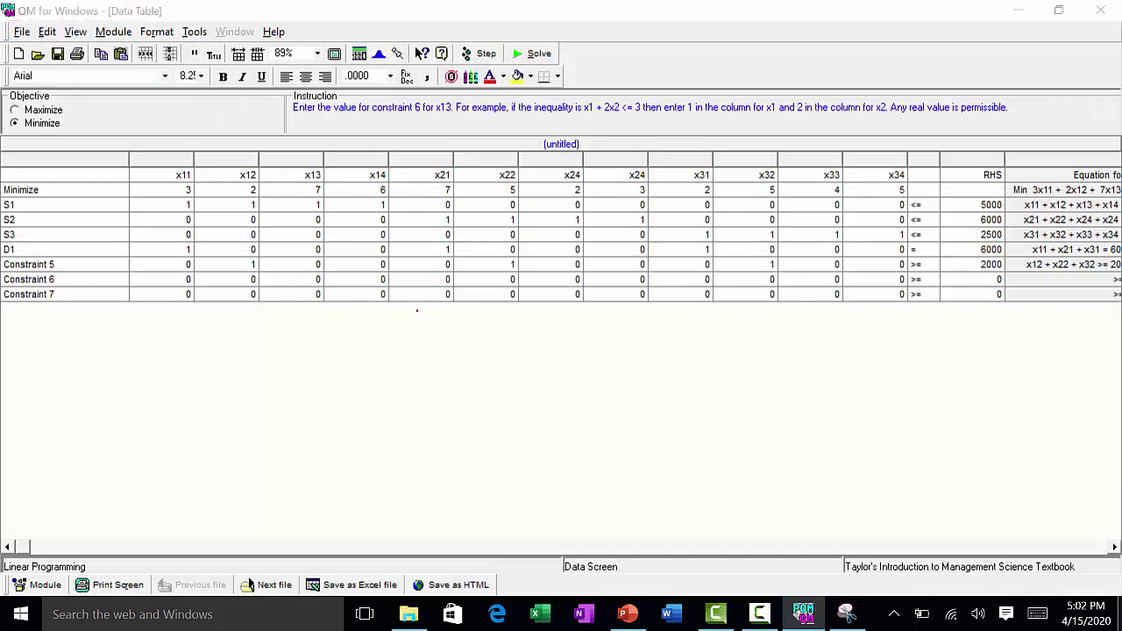
click(542, 444)
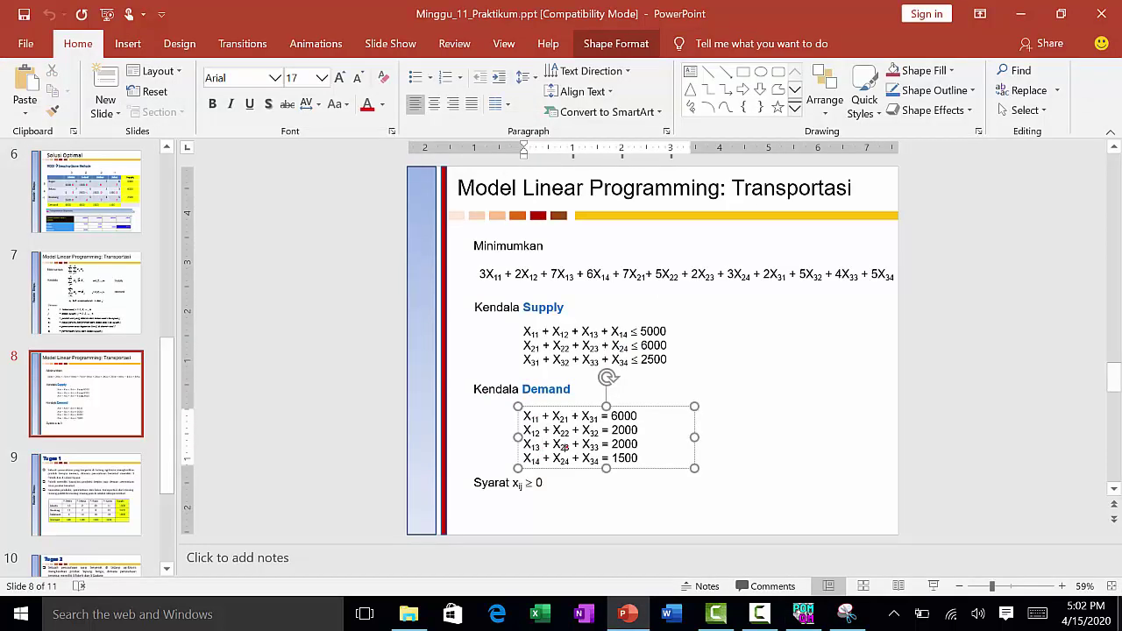
key(alt+Tab)
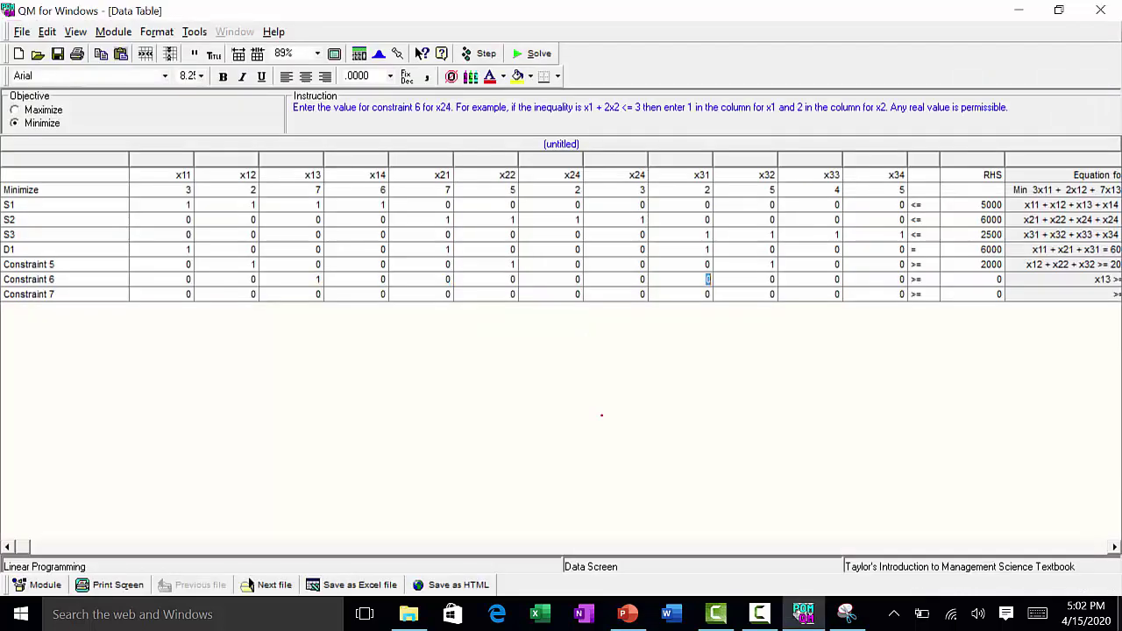
key(Right)
key(Right)
Correct the name of the first of the two x24 variable columns to x23.
click(483, 174)
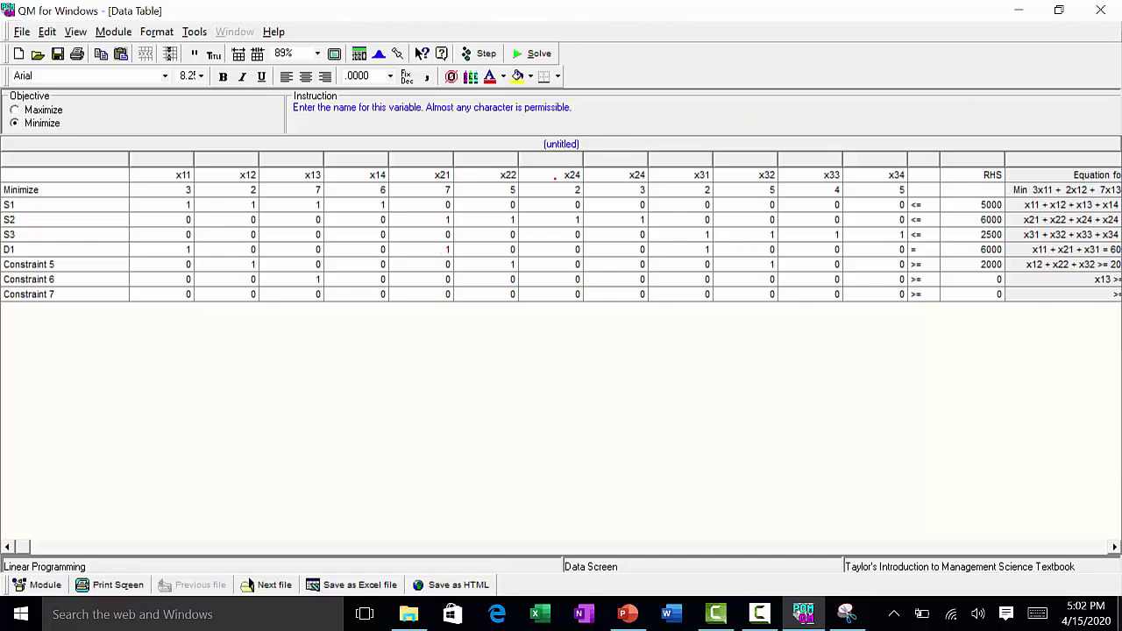
drag(575, 177, 631, 190)
text(3)
key(Tab)
Enter coefficients of 1 for x23 and x33 in the Constraint 6 row.
key(Down)
key(Down)
key(Down)
key(Down)
key(Down)
key(Down)
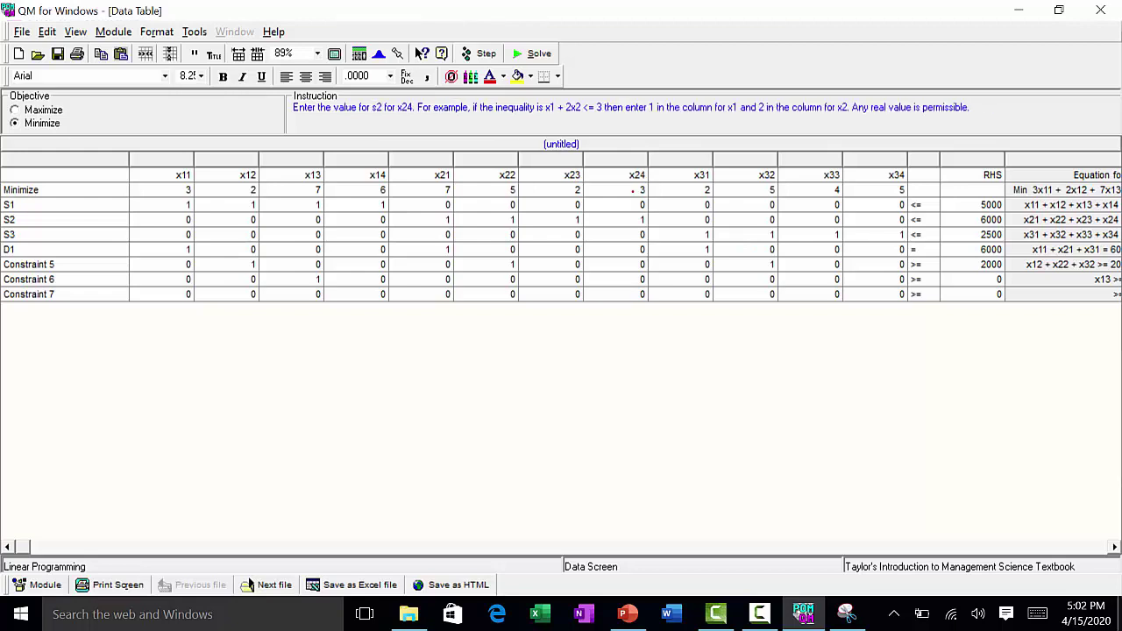
key(Left)
key(Left)
text(1)
key(Left)
key(Down)
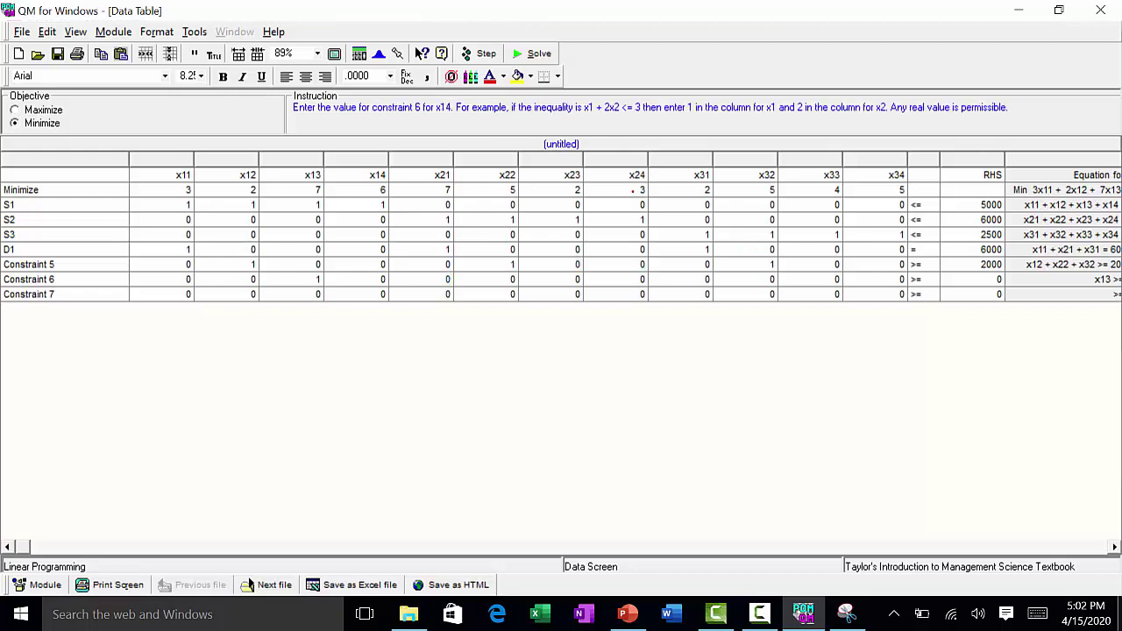
key(Left)
key(Left)
key(Left)
key(Right)
key(Right)
key(Right)
key(Right)
key(Right)
text(1)
key(Right)
key(Right)
key(Right)
key(Right)
text(1)
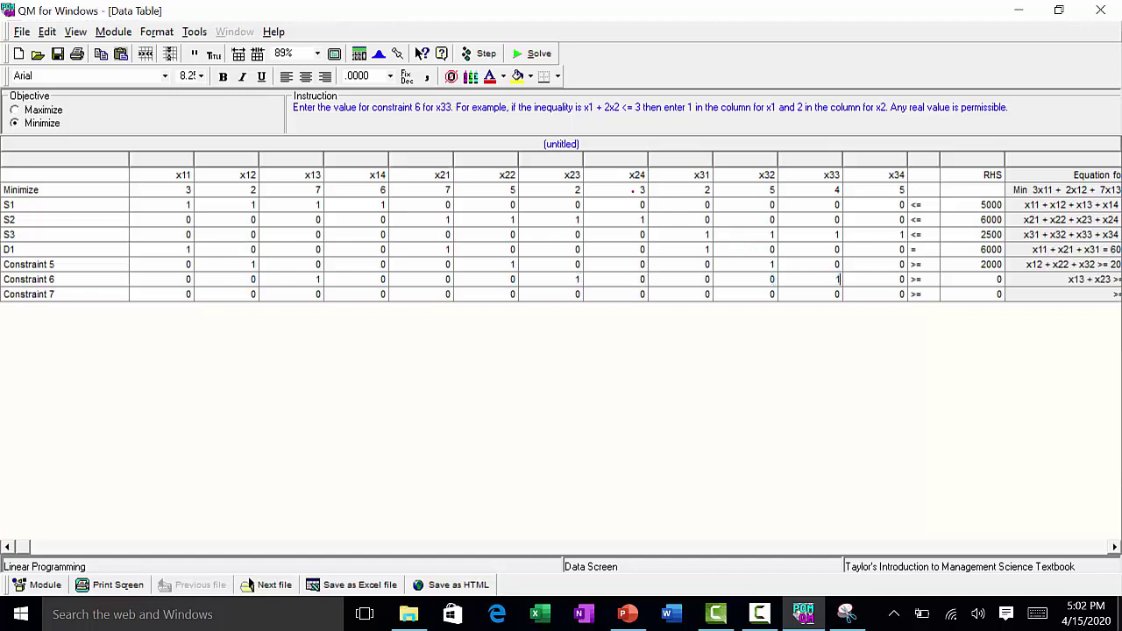
Set Constraint 6's sign to = and its RHS to 2000, checking the value on the PowerPoint slide.
key(Right)
key(Right)
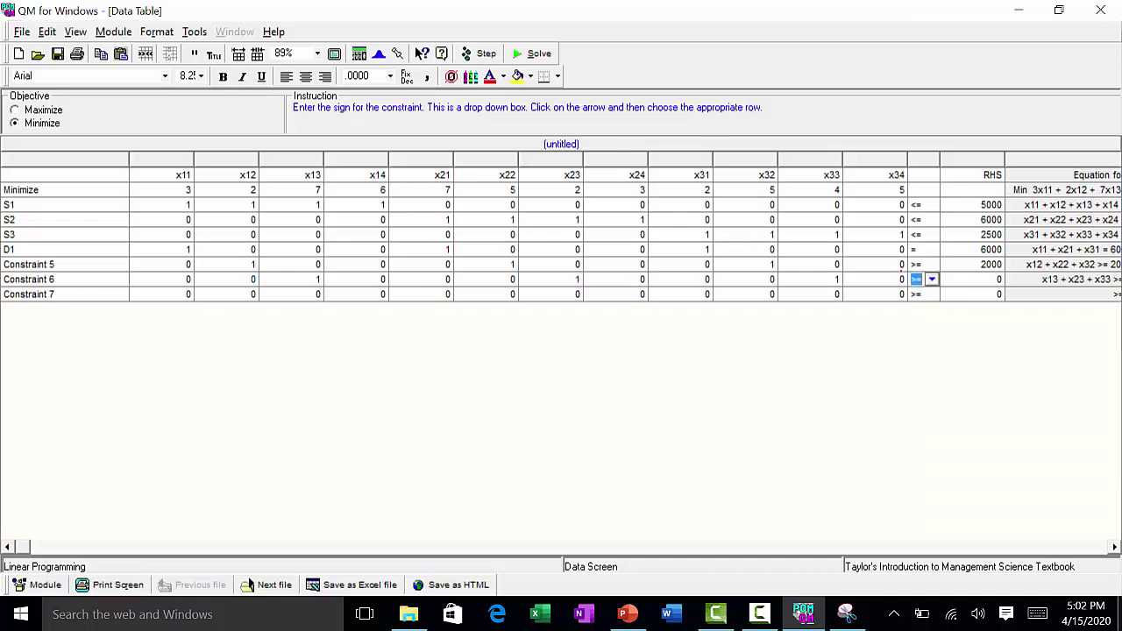
click(931, 279)
click(916, 321)
key(Right)
key(alt+Tab)
key(alt+Tab)
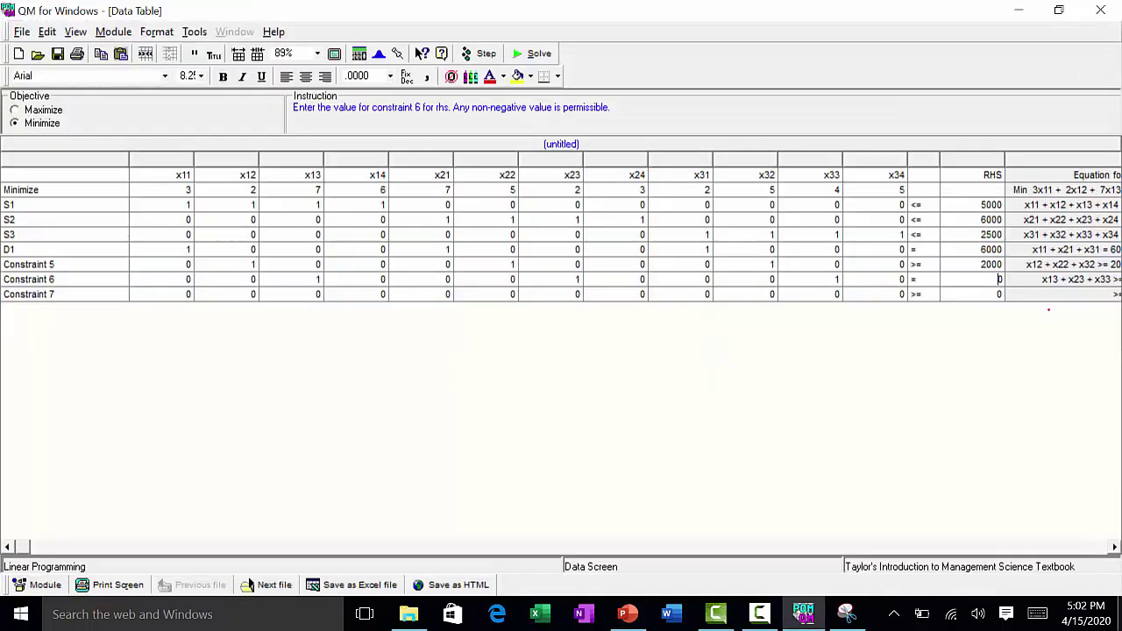
text(2000)
key(Return)
Switch to PowerPoint and format the 4000 demand value in slide 5's lower table as bold red text.
key(alt+Tab)
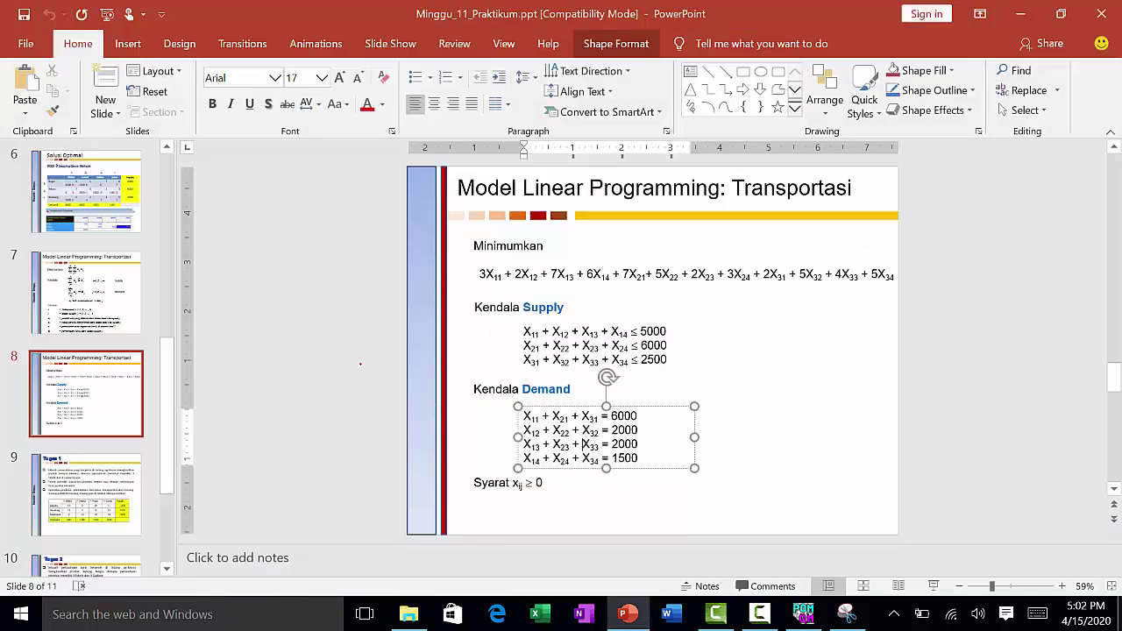
scroll(360, 363, up, 6)
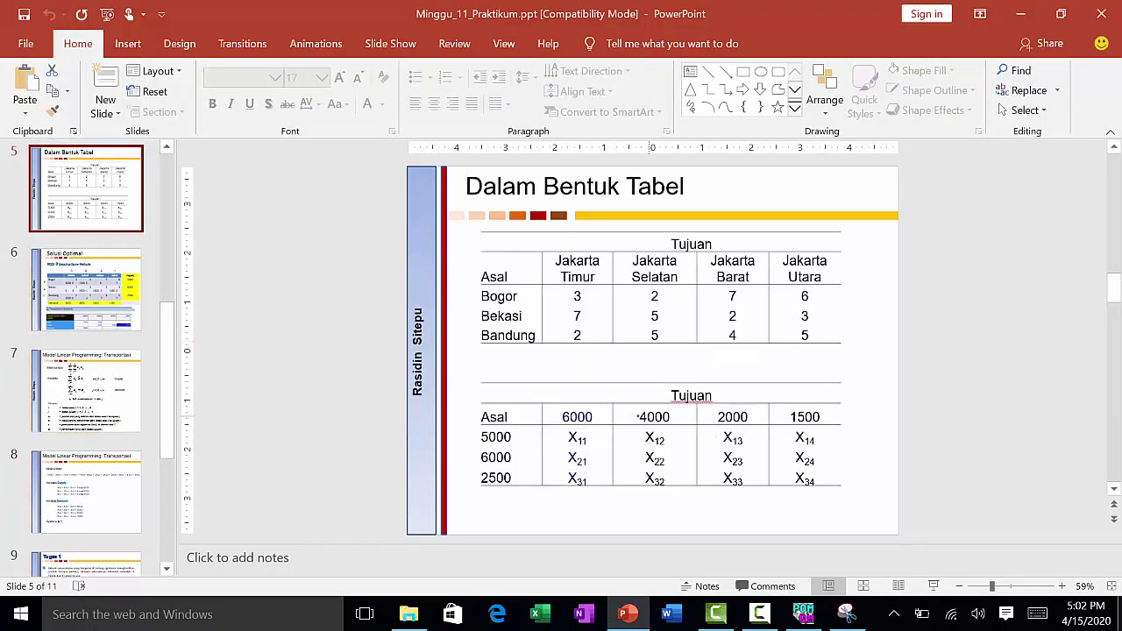
double_click(638, 417)
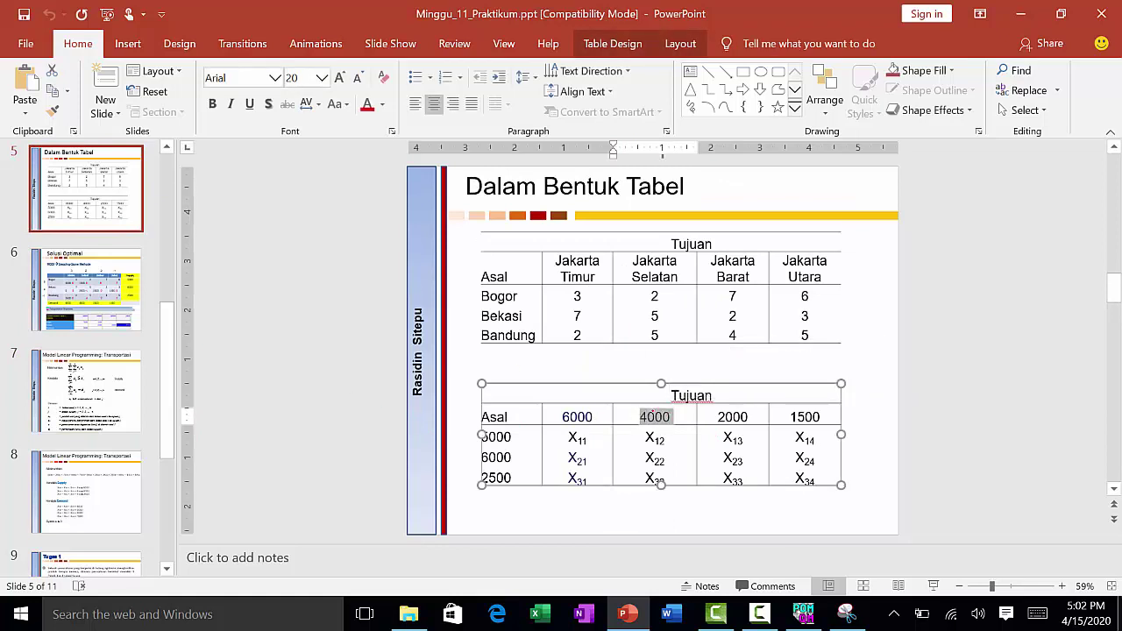
click(212, 104)
click(368, 103)
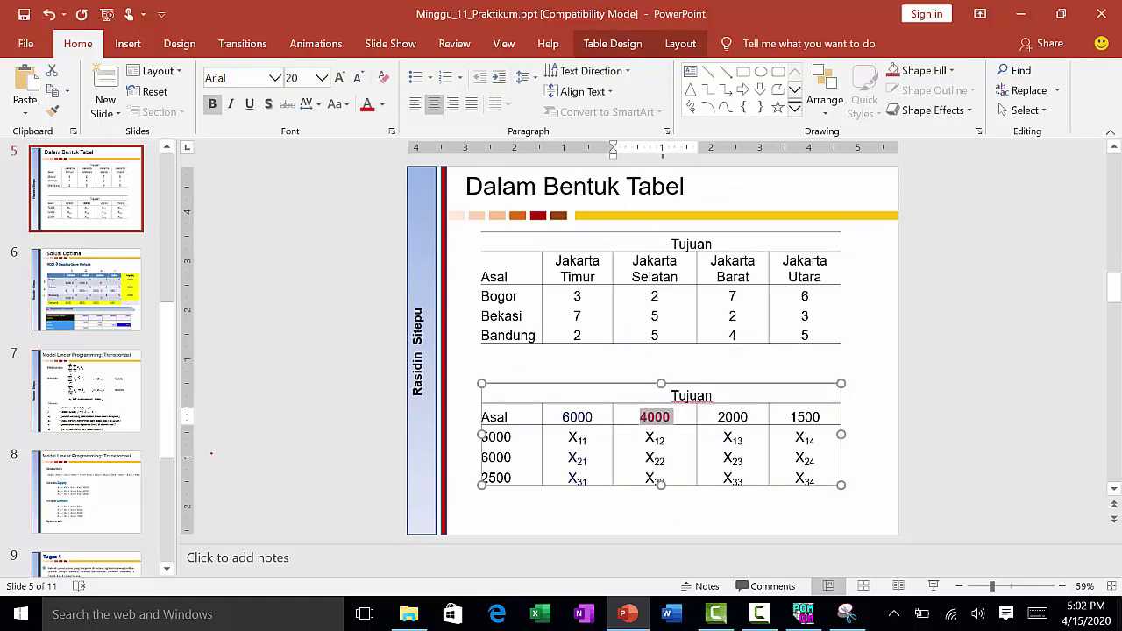
Correct the second demand constraint's right-hand value on slide 8 to 4000.
click(116, 478)
scroll(116, 478, down, 2)
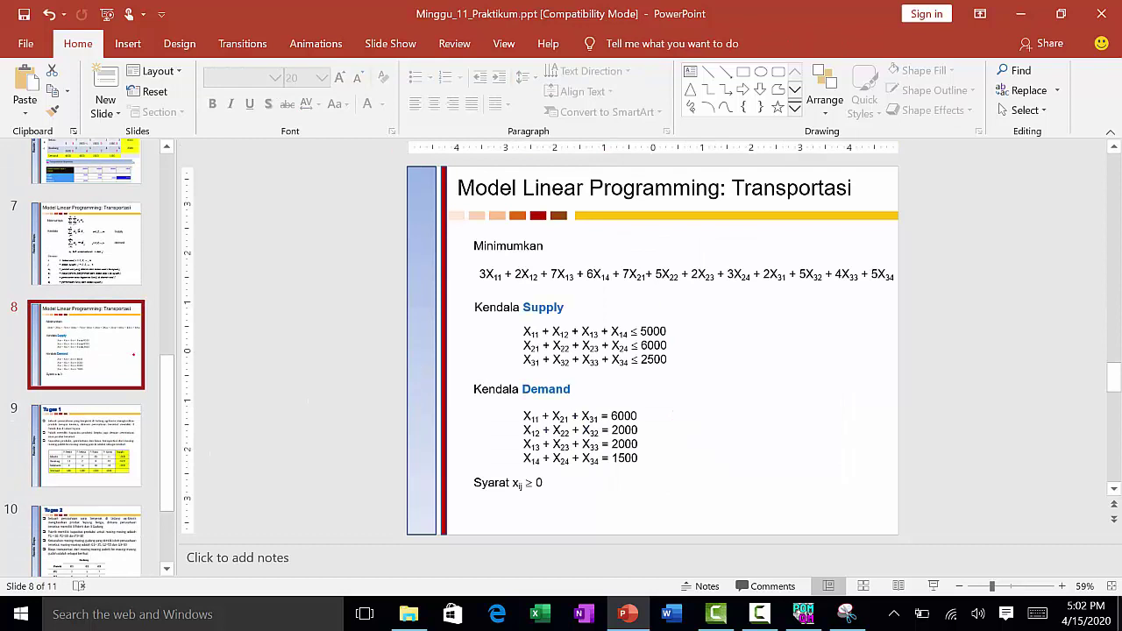
click(612, 430)
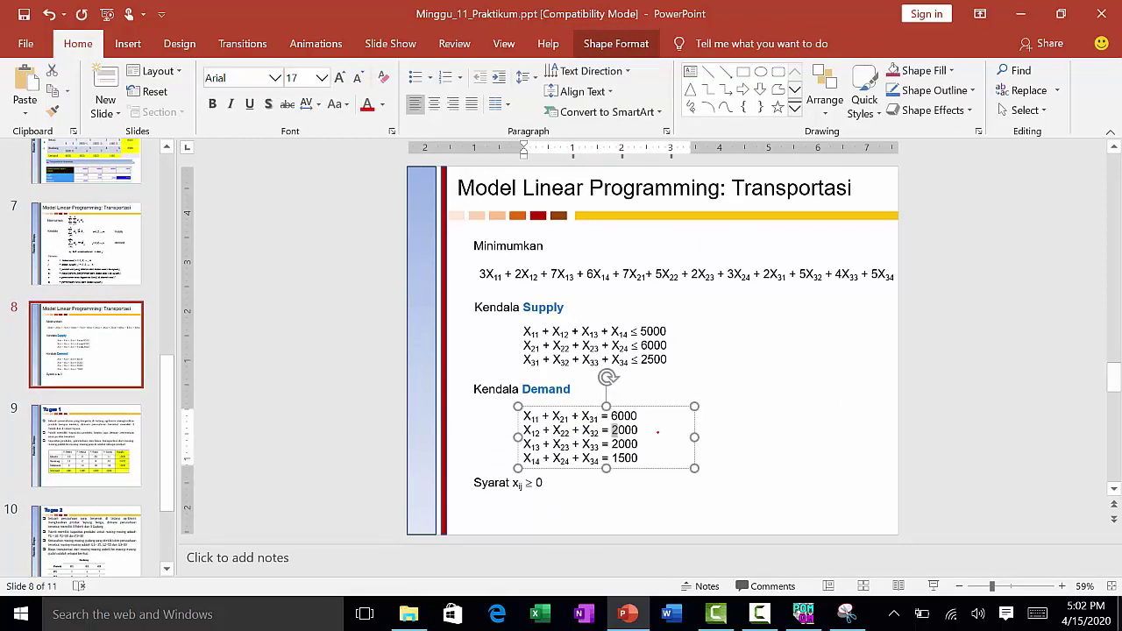
text(4)
Look through the neighbouring slides and recheck the second demand constraint on slide 8.
click(86, 446)
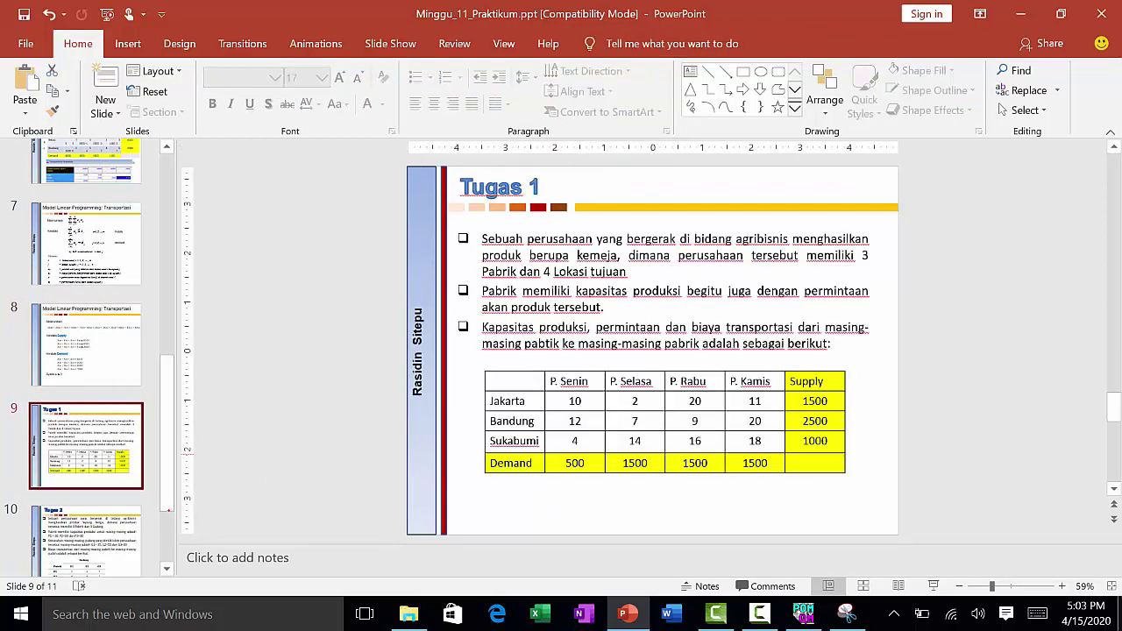
click(128, 530)
scroll(126, 517, down, 2)
click(126, 190)
scroll(128, 172, up, 1)
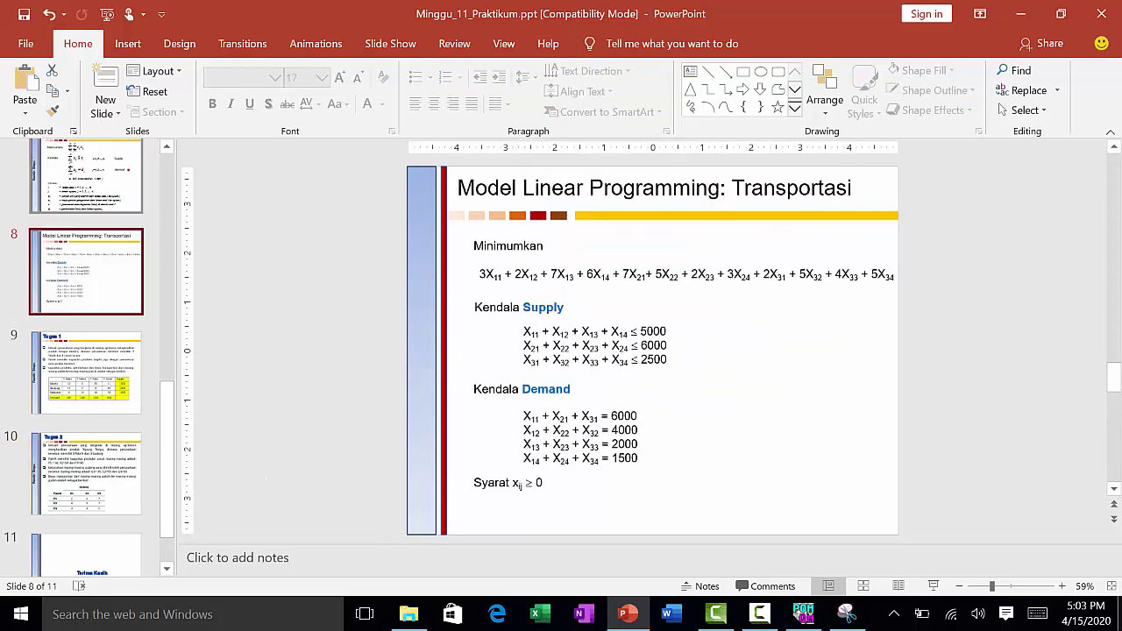
key(Up)
key(Down)
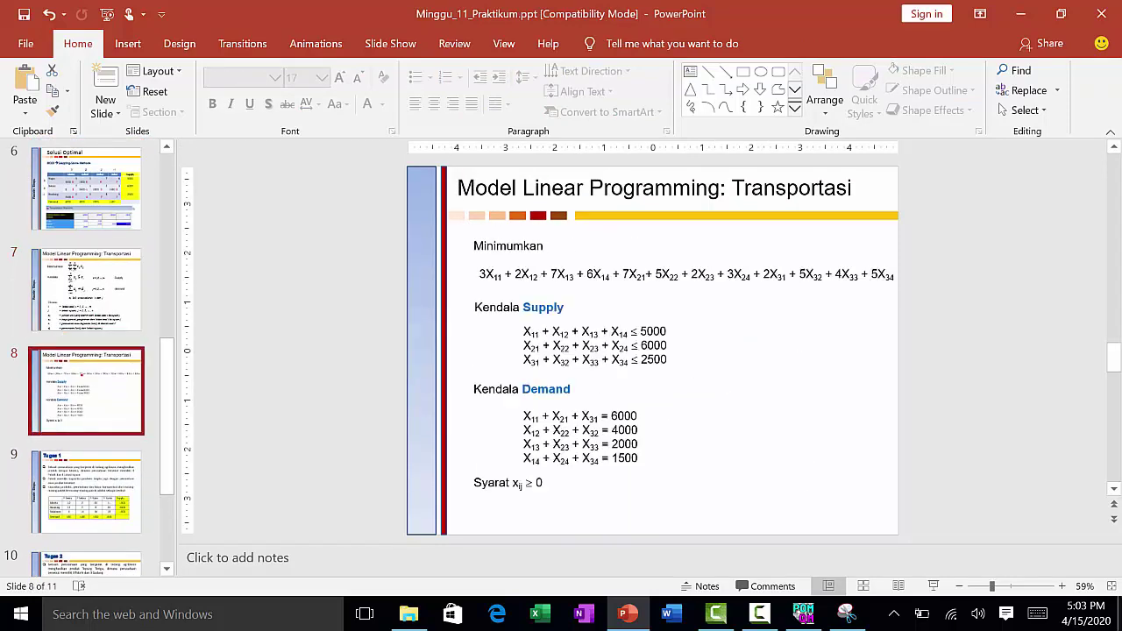
click(601, 431)
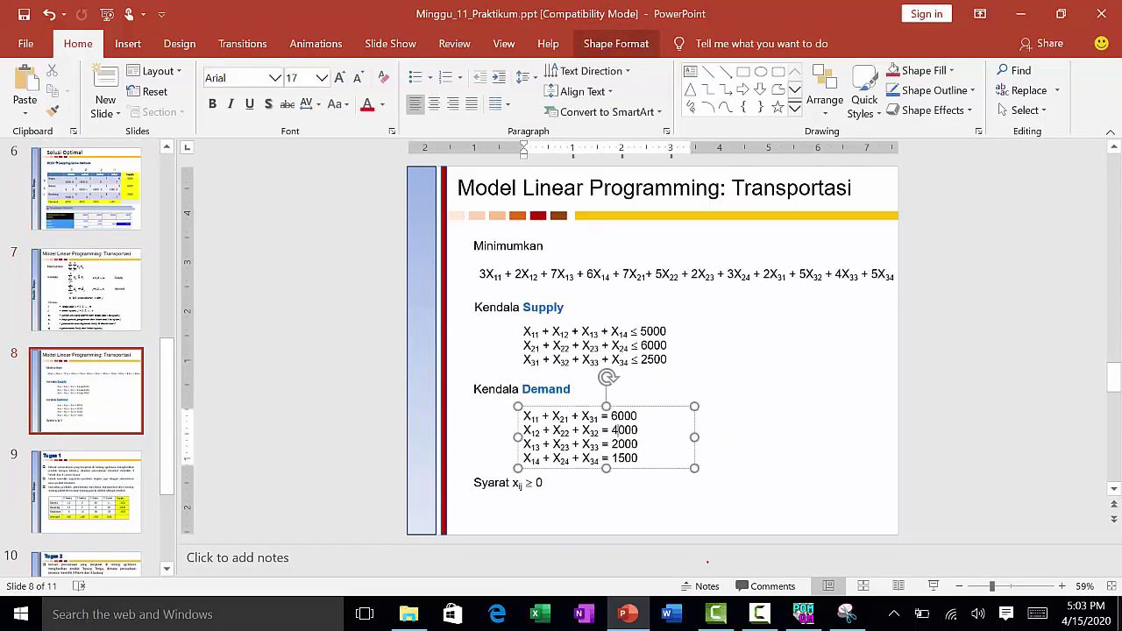
Switch to QM for Windows and change Constraint 5's RHS to 4000.
click(804, 613)
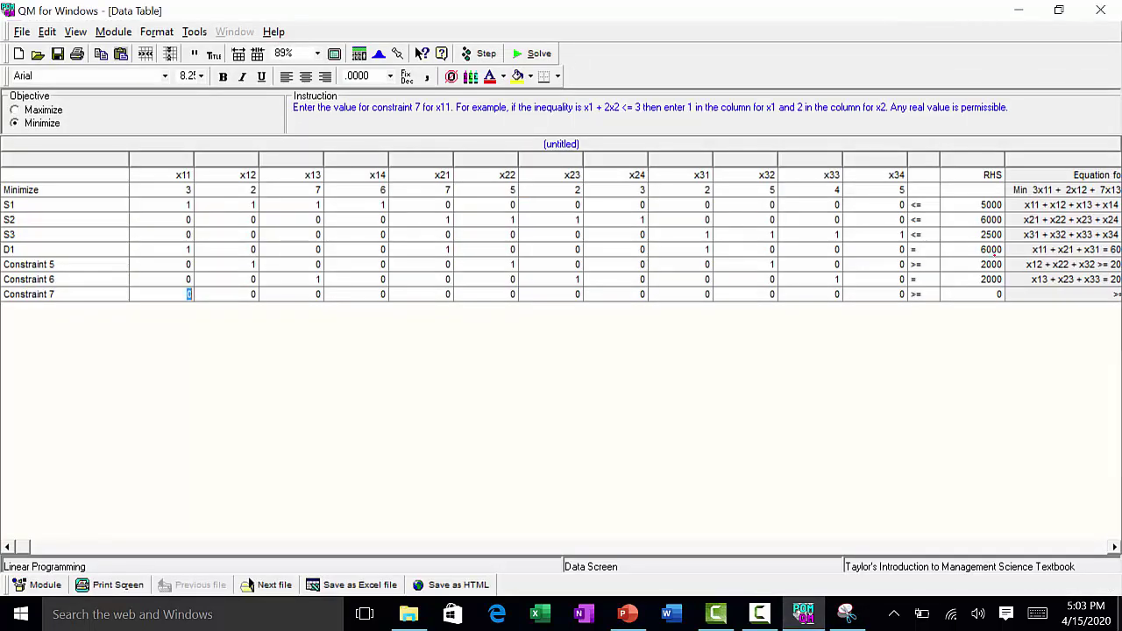
click(990, 263)
text(4000)
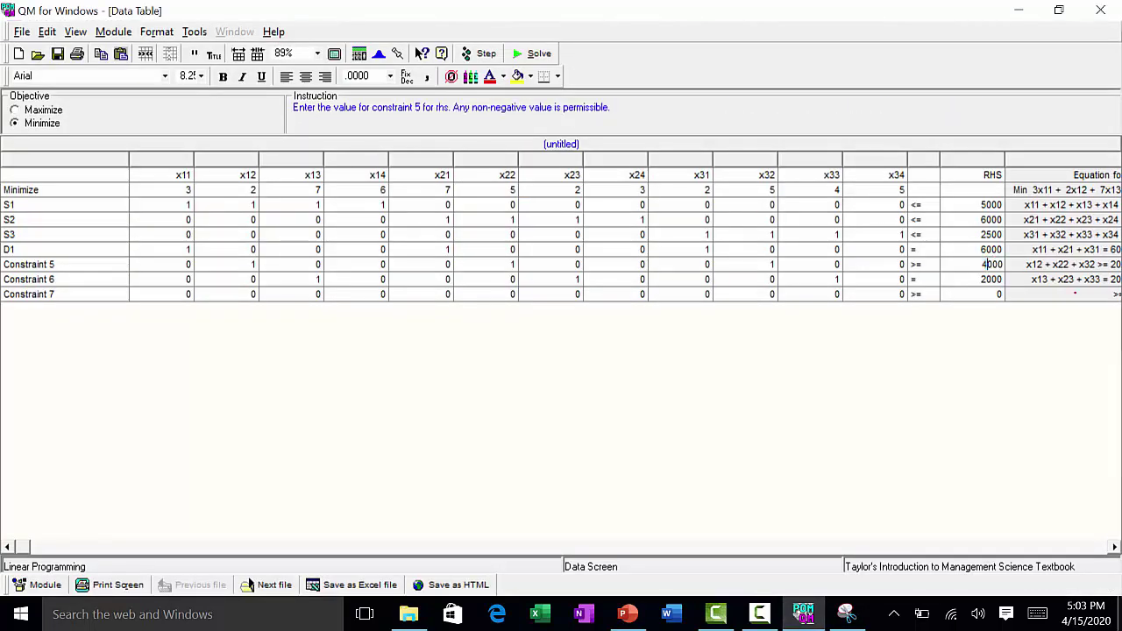
key(Return)
click(252, 278)
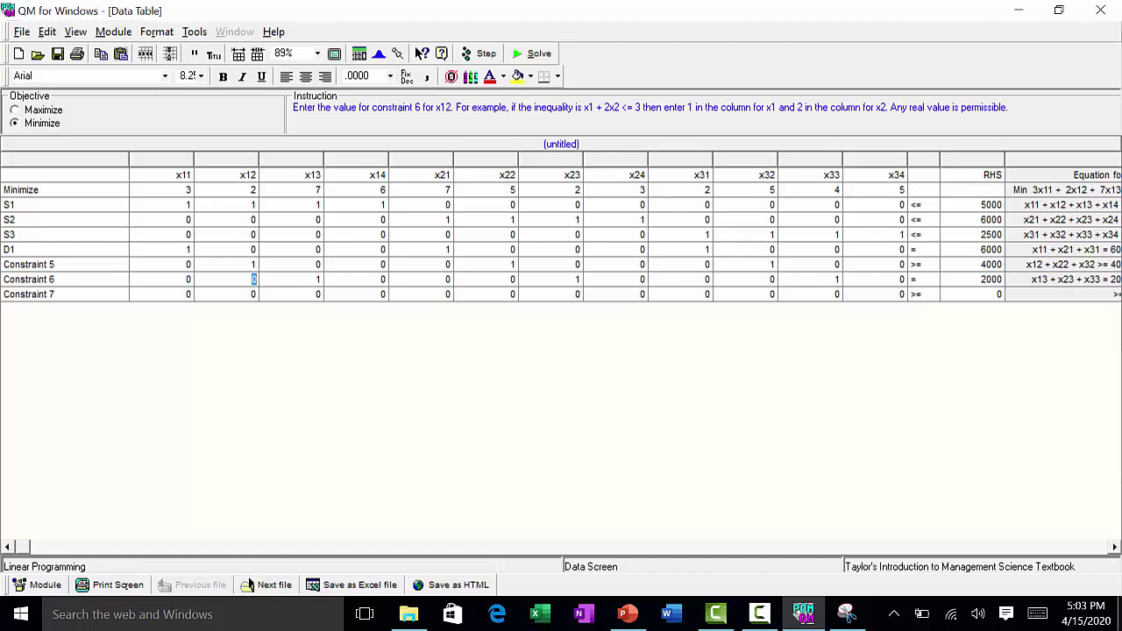
Change the Constraint 5 sign to = and check the sign of Constraint 6.
click(920, 279)
click(920, 264)
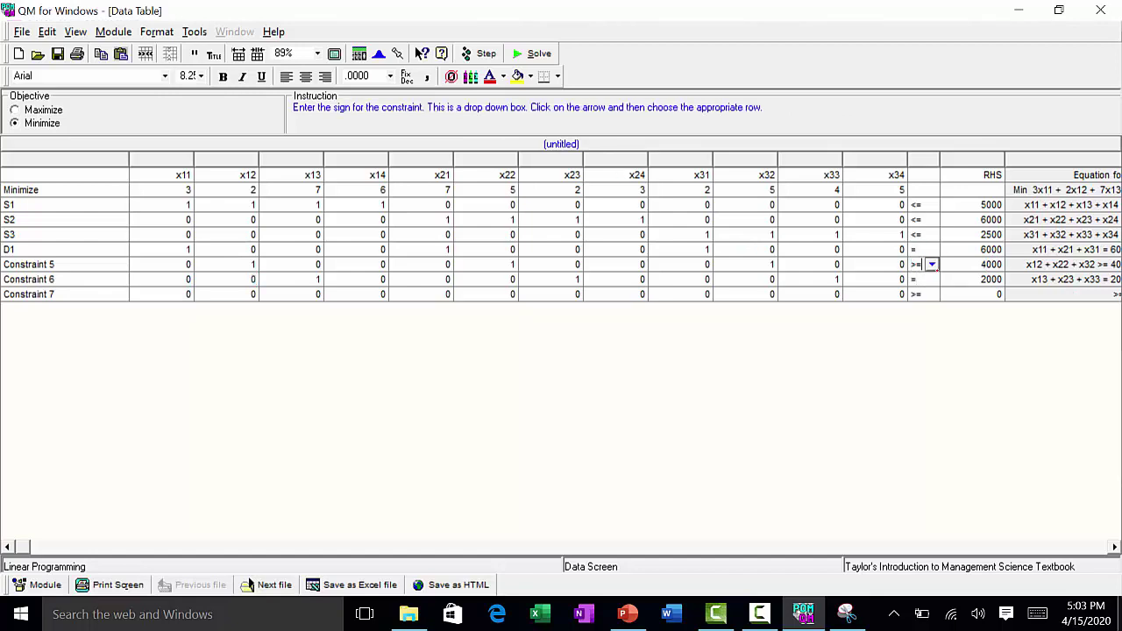
click(932, 263)
click(922, 290)
click(931, 279)
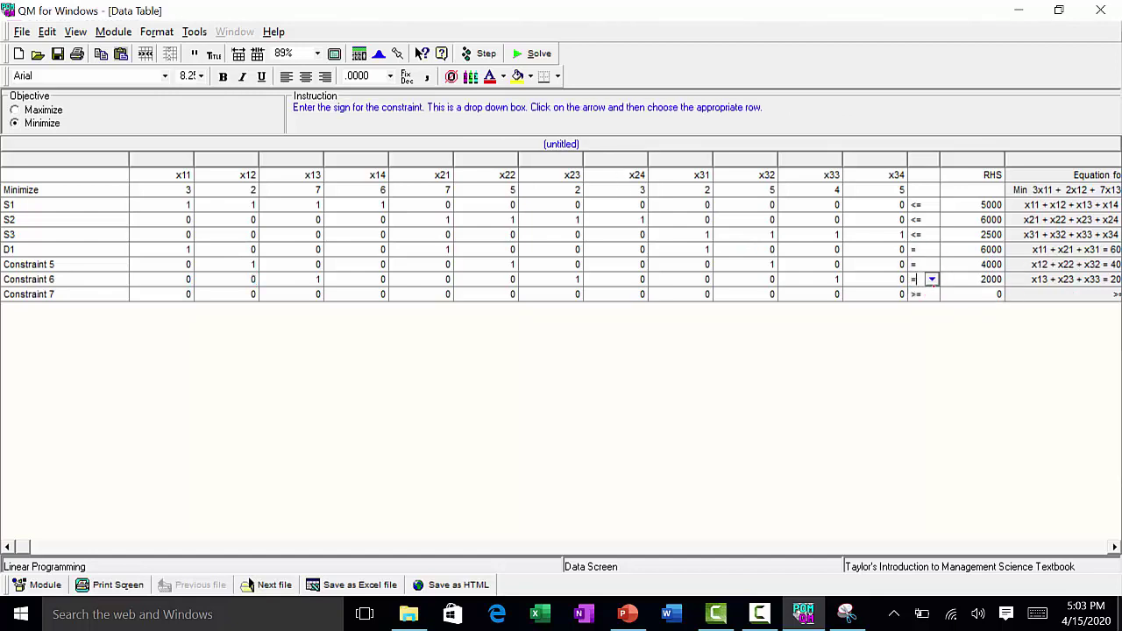
Consult the general supply and demand constraint formulas on PowerPoint slide 7 and return to QM for Windows.
key(alt+Tab)
key(Up)
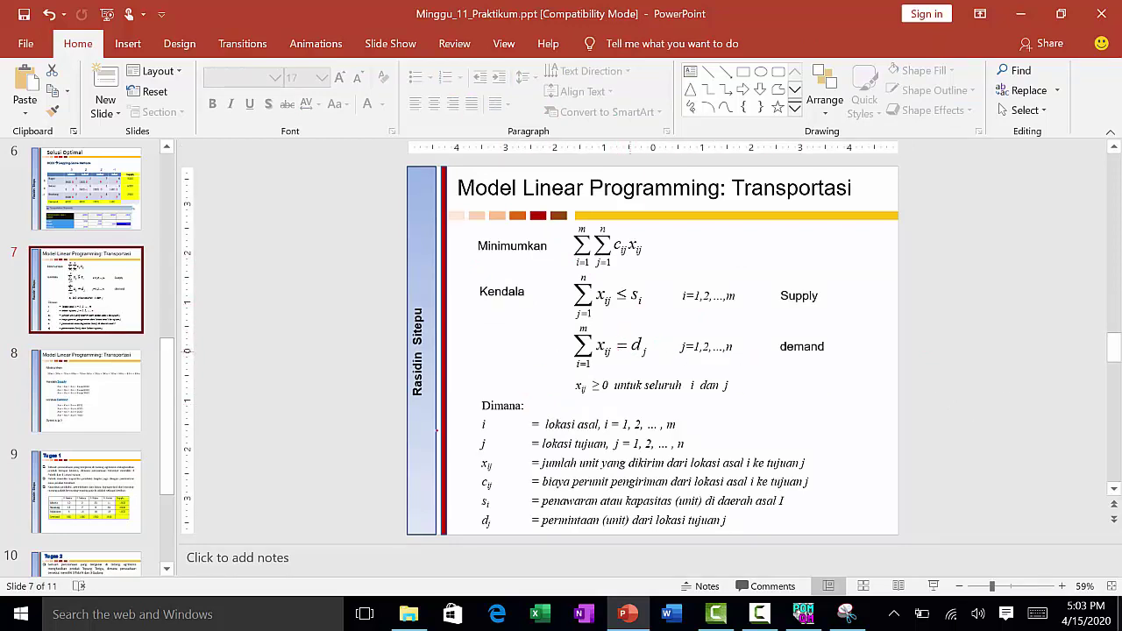
key(alt+Tab)
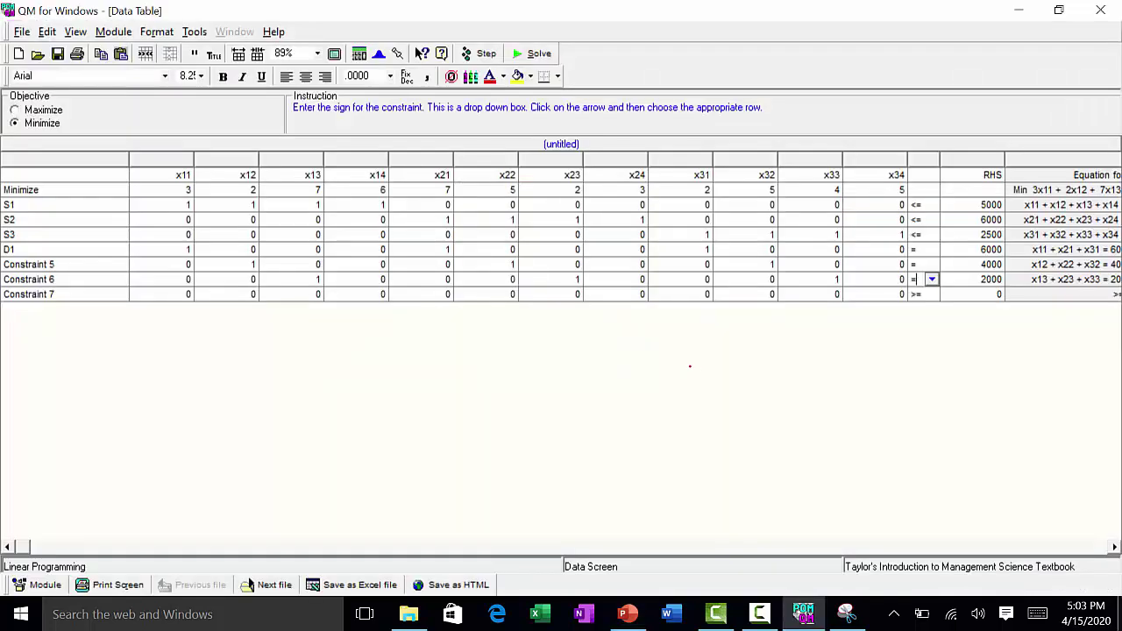
Rename Constraint 5, Constraint 6 and Constraint 7 to D2, D3 and D4.
click(169, 293)
click(35, 264)
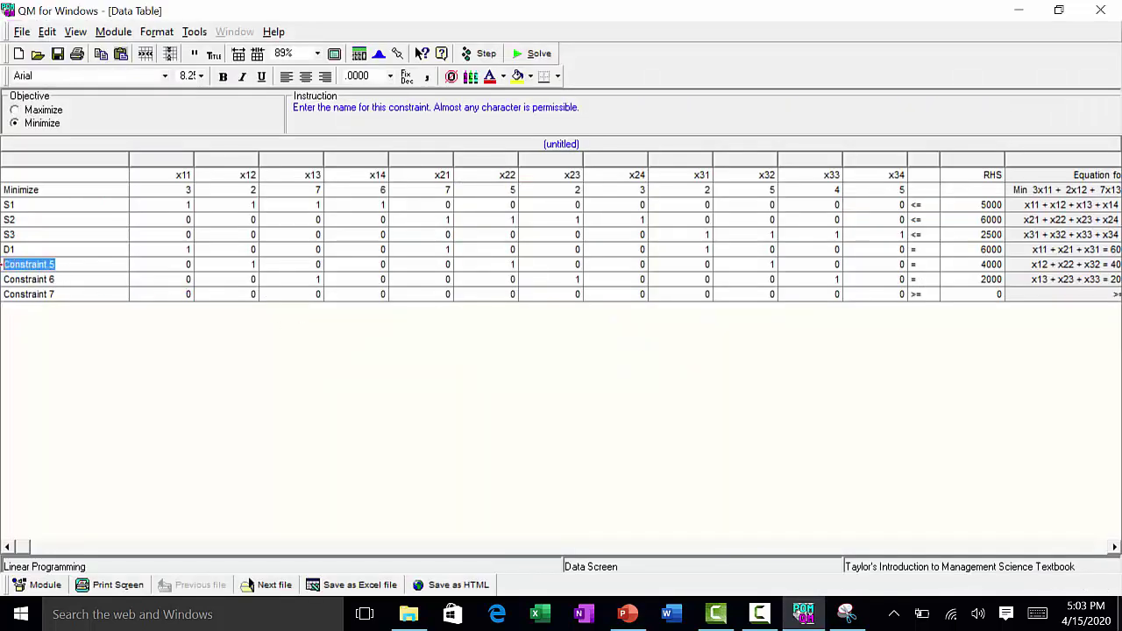
text(D2)
key(Return)
text(D3)
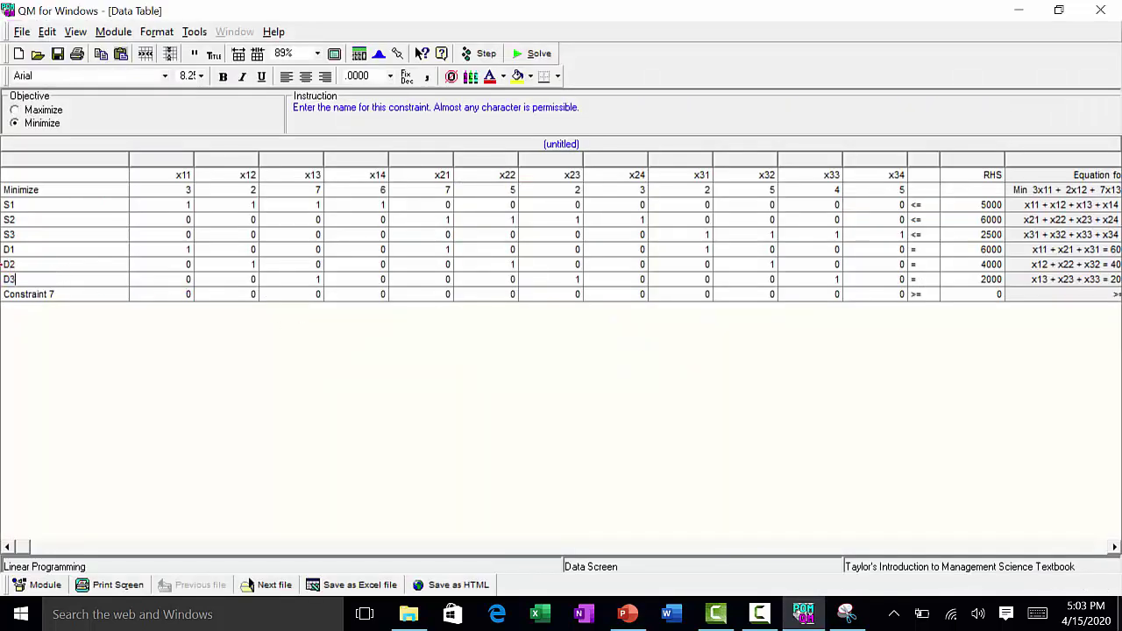
key(Return)
text(D)
Switch to PowerPoint, check the fourth demand constraint on slide 8, and return to QM for Windows.
key(Right)
key(Right)
key(Right)
key(Right)
key(alt+Tab)
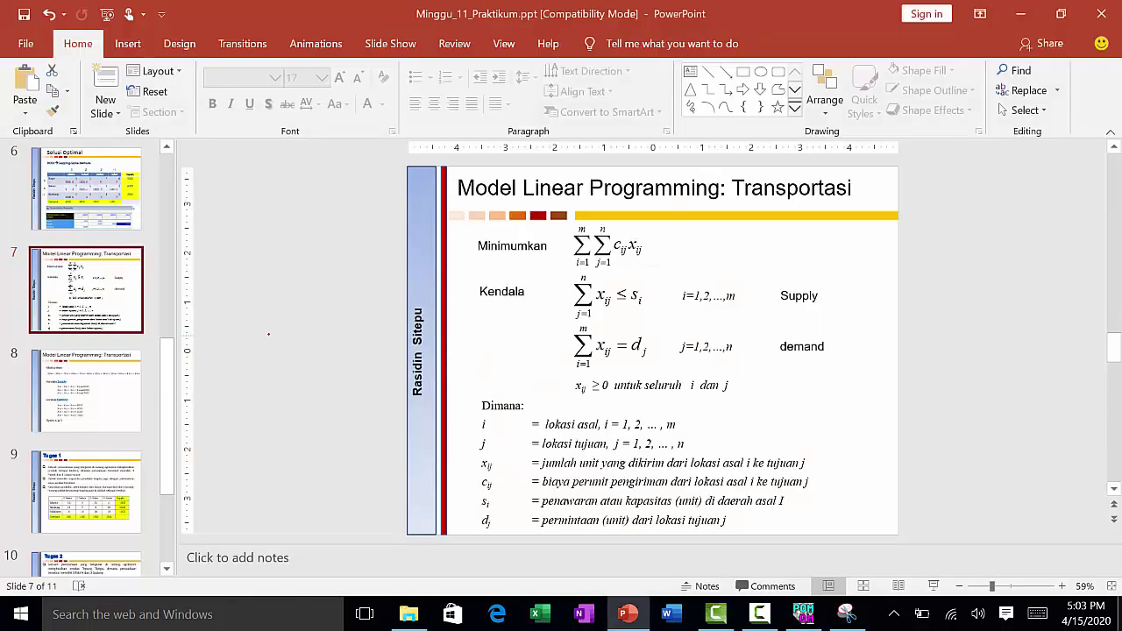
click(86, 390)
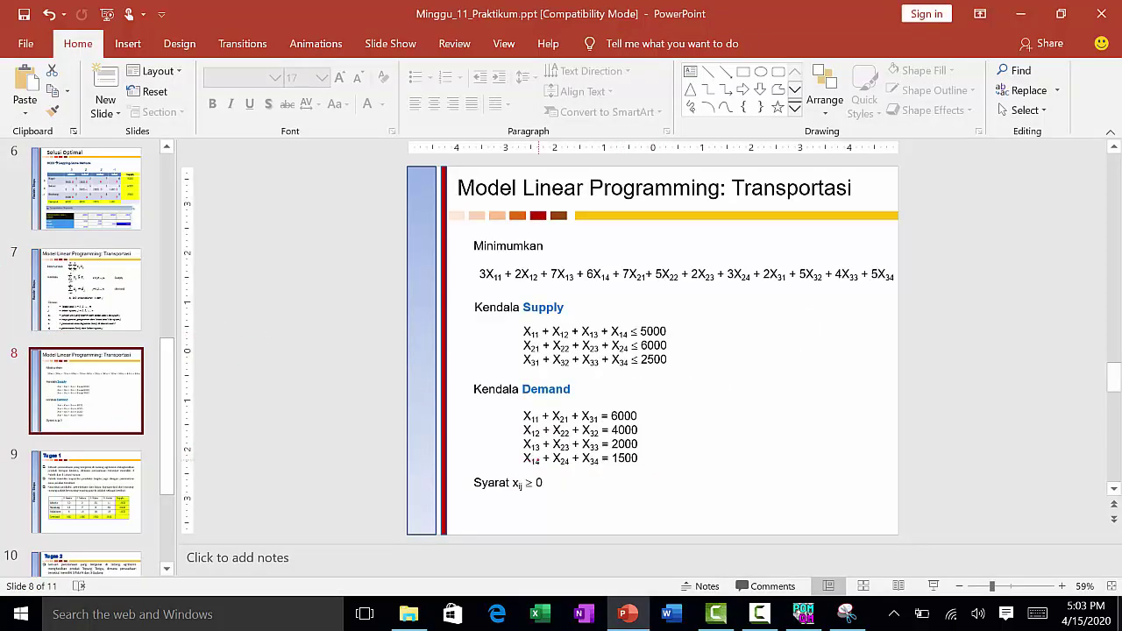
click(526, 459)
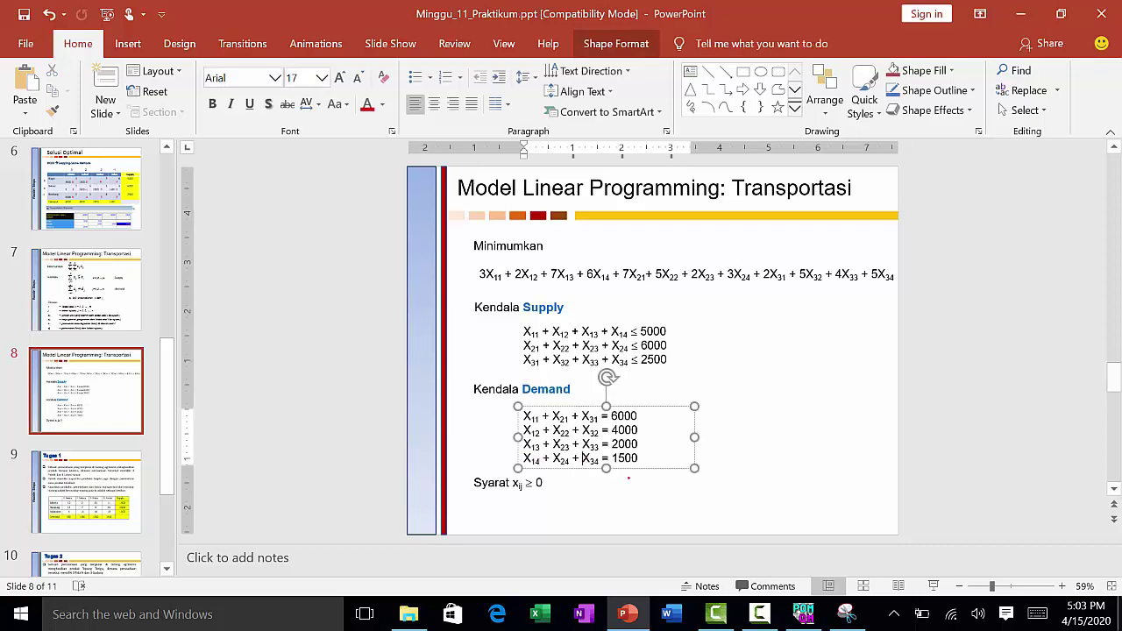
drag(695, 458, 672, 453)
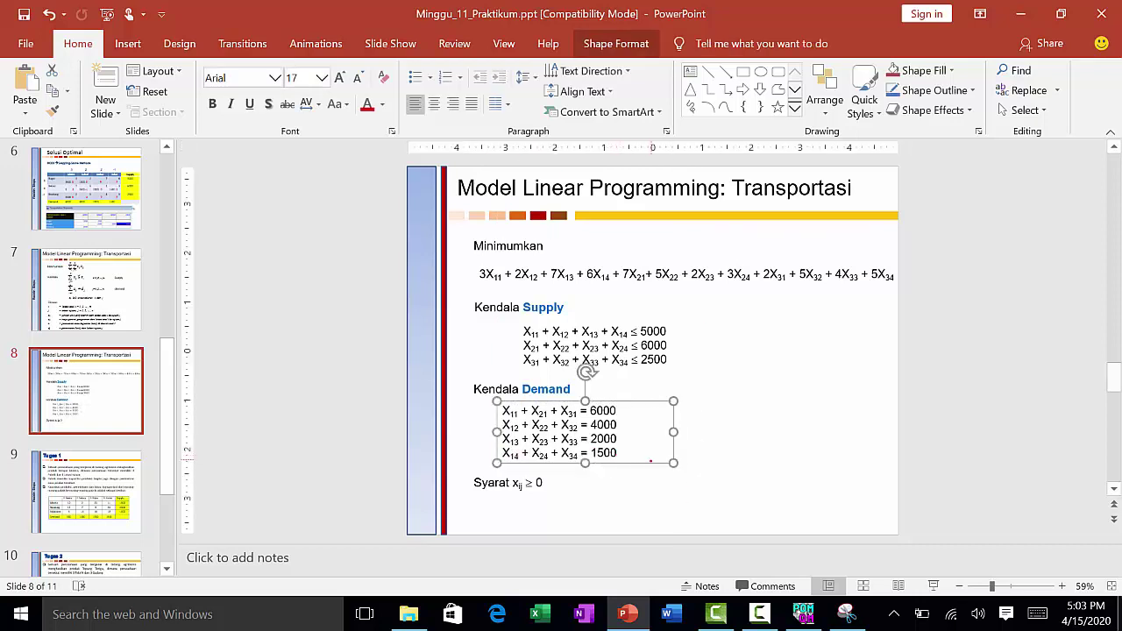
key(alt+Tab)
Enter a coefficient of 1 for x14, x24 and x34 in constraint D4.
text(1)
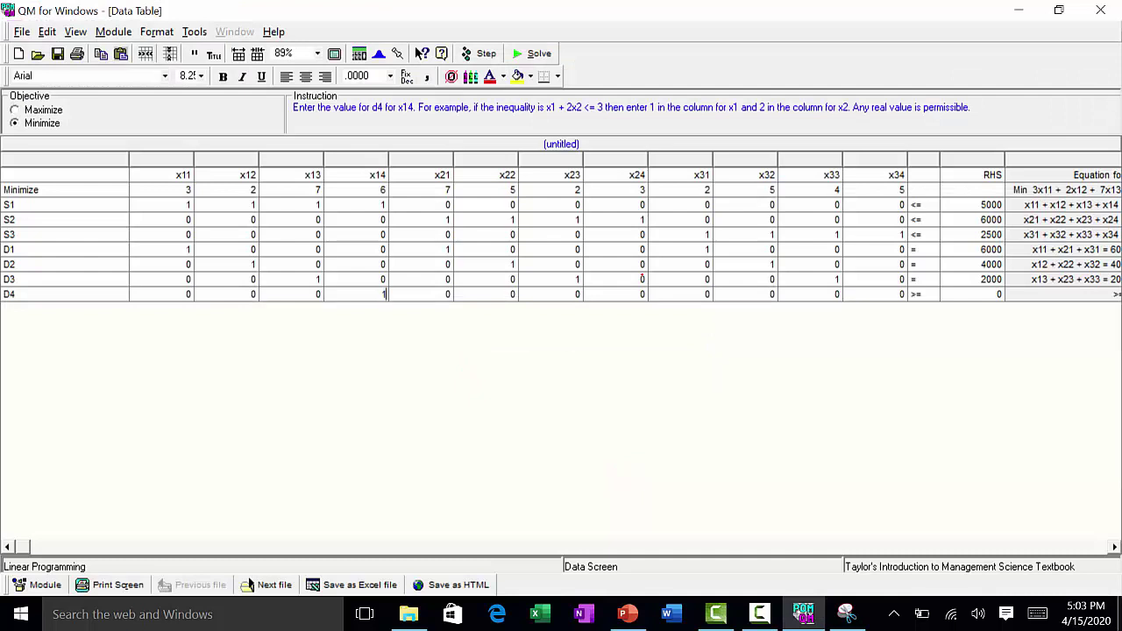
key(Tab)
key(Tab)
key(Tab)
key(Tab)
text(1)
key(Tab)
key(Tab)
key(Tab)
key(Tab)
text(1)
key(Tab)
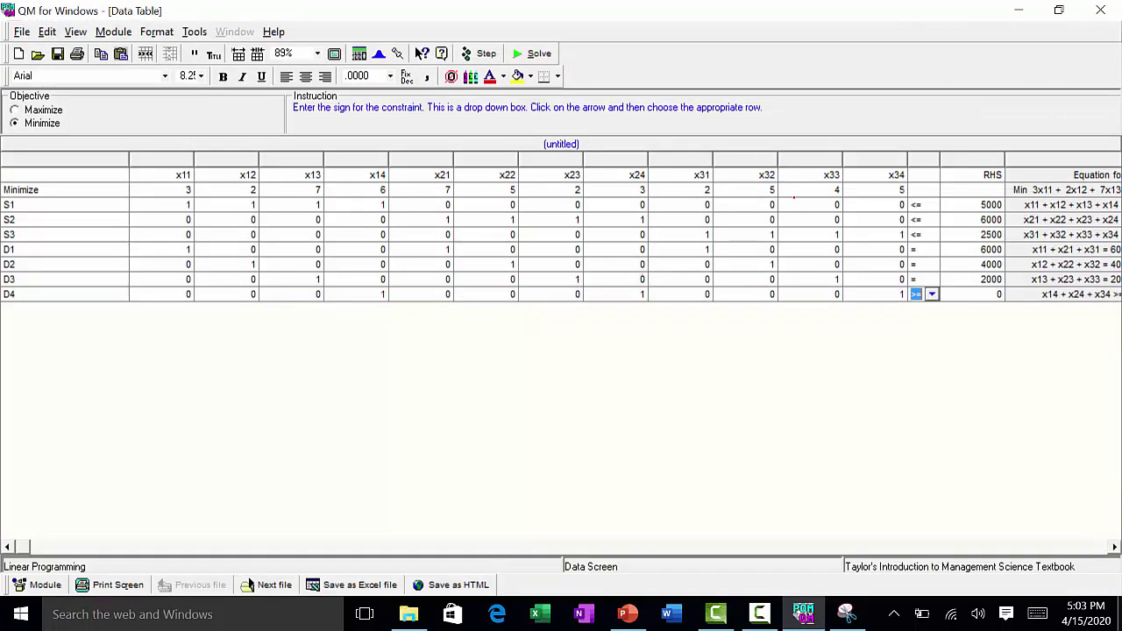
Change the D4 sign to = and recheck its right-hand side in PowerPoint before returning to QM for Windows.
click(934, 296)
click(936, 322)
click(986, 295)
key(alt+Tab)
key(alt+Tab)
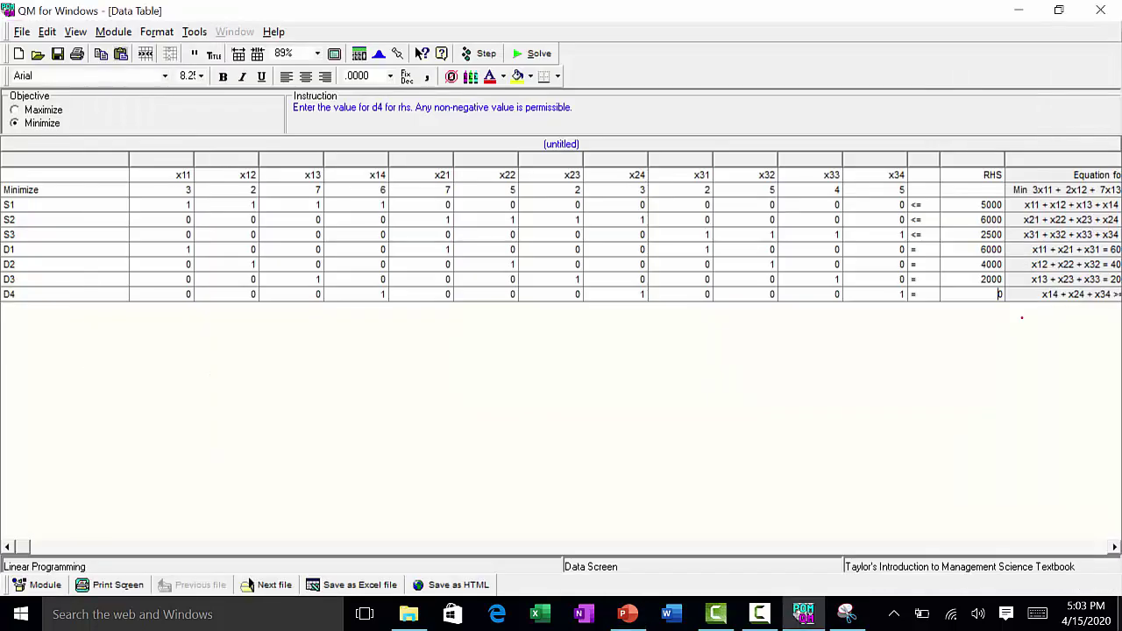
Enter 15000 as the RHS of constraint D4 and solve the model.
text(1550)
key(BackSpace)
key(BackSpace)
key(BackSpace)
text(000)
key(Escape)
text(100)
key(BackSpace)
key(BackSpace)
key(BackSpace)
text(1500)
key(F9)
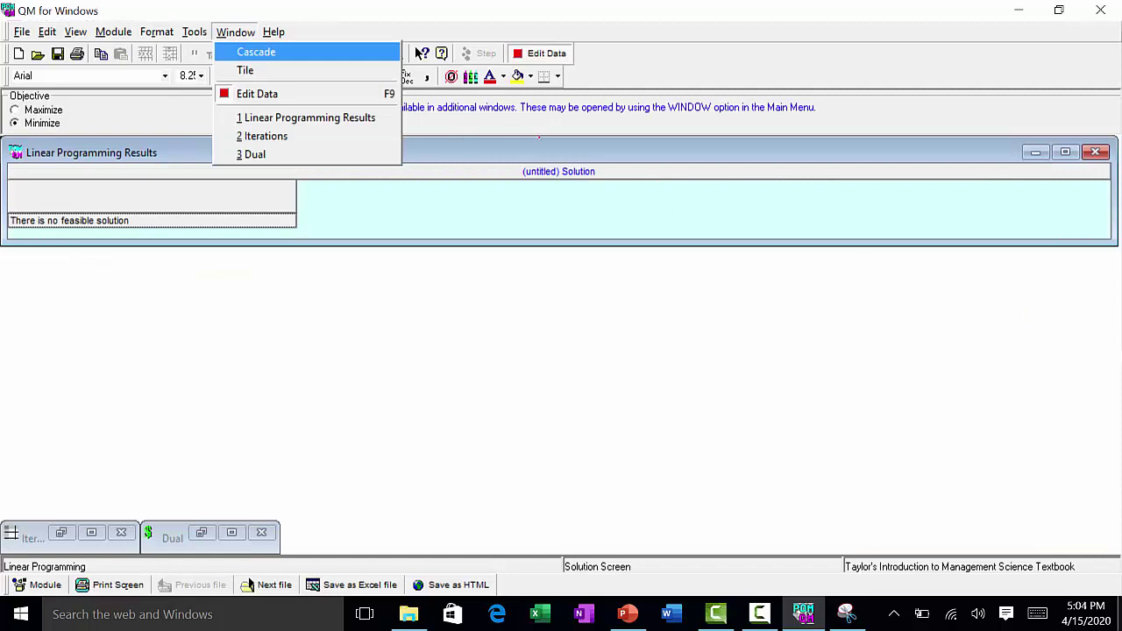
Return to the data table and correct the RHS of D4 to 1500.
click(539, 136)
click(540, 53)
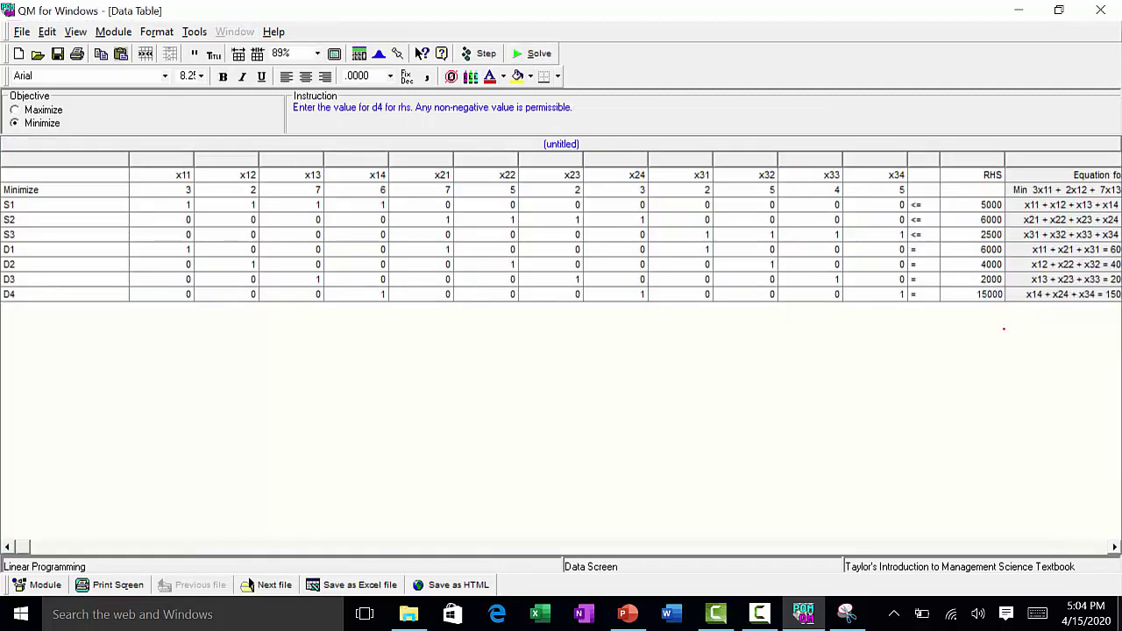
key(BackSpace)
click(872, 294)
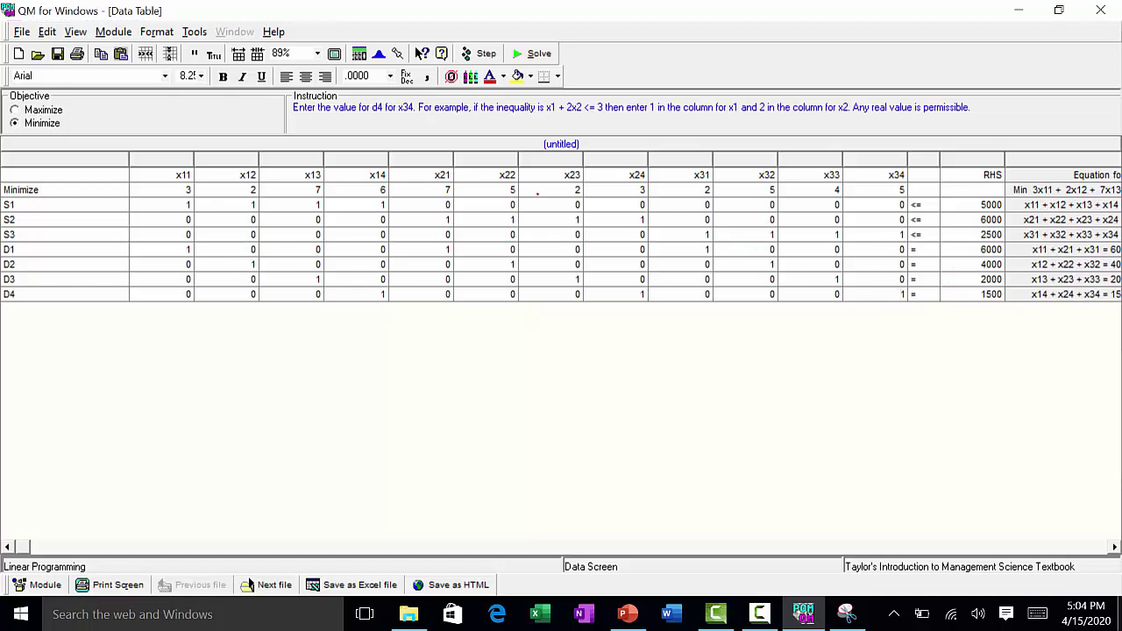
Narrow the variable columns so that the whole data table, including the equation forms, fits on screen.
drag(194, 158, 247, 158)
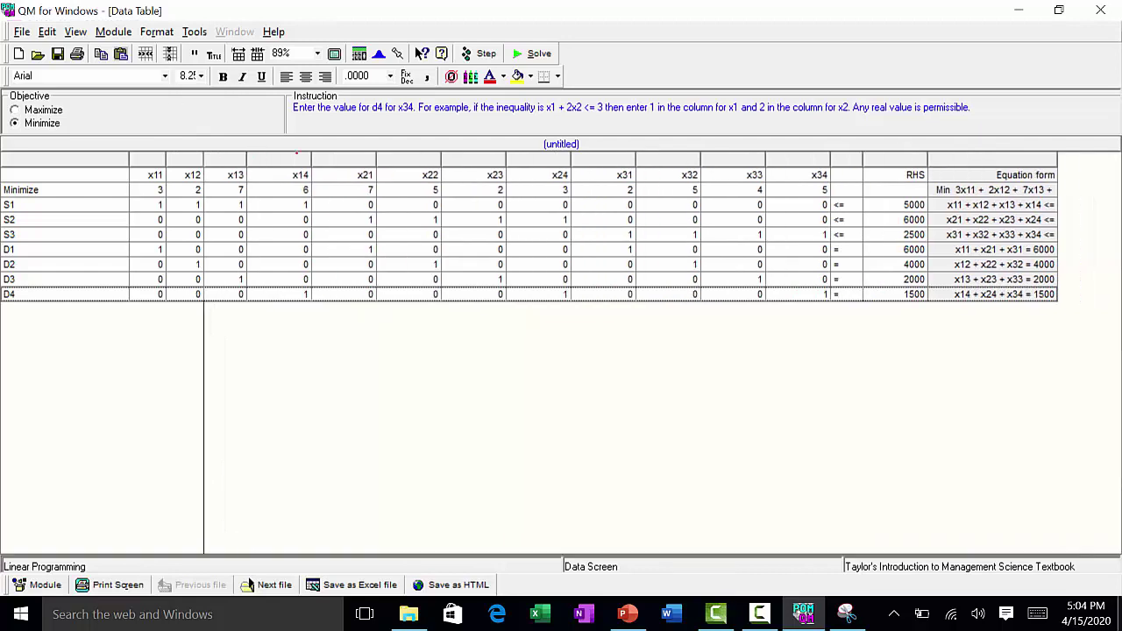
click(316, 158)
drag(313, 159, 627, 161)
click(620, 158)
click(572, 170)
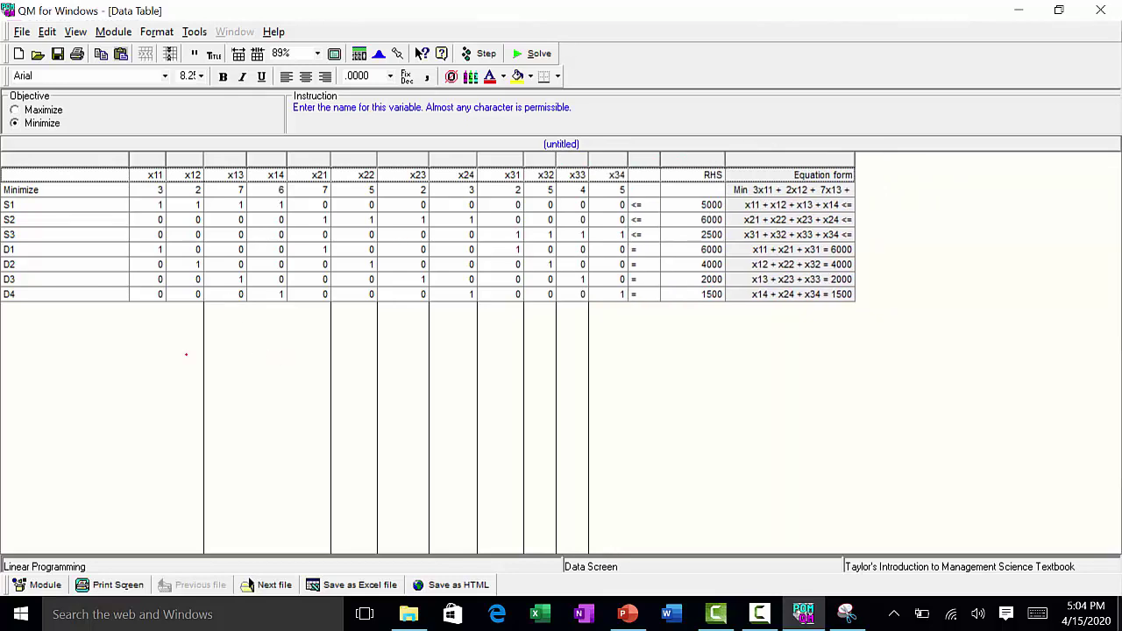
Check the supply and demand constraint coefficients and right-hand sides across the data table.
click(161, 204)
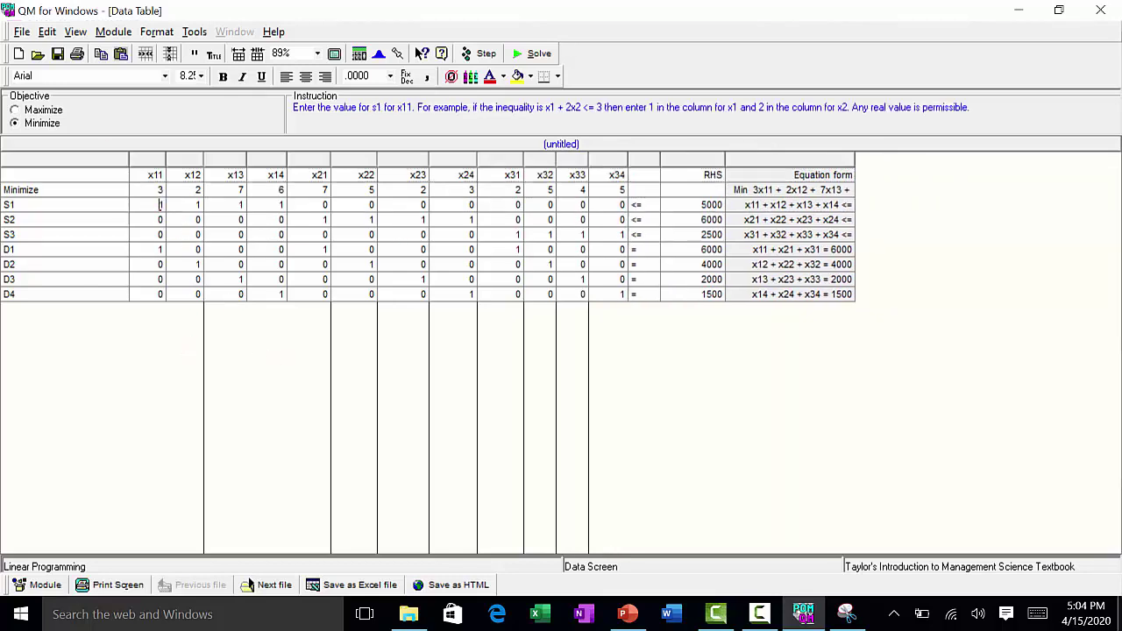
click(150, 249)
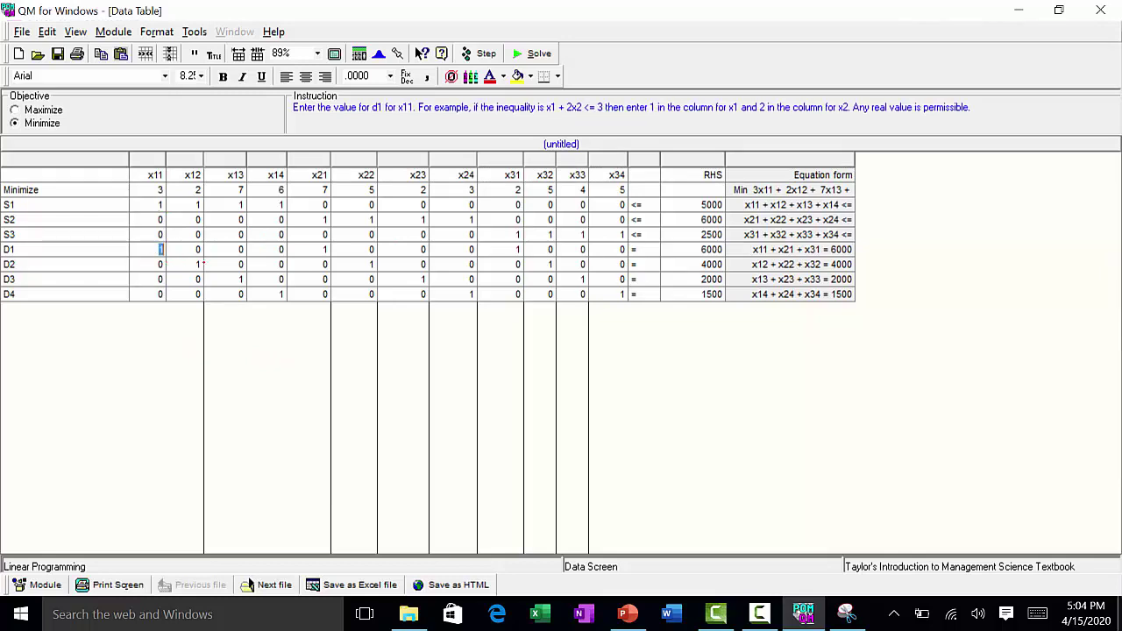
text(1)
click(269, 292)
click(153, 253)
key(Right)
key(Up)
key(Right)
key(Right)
key(Right)
key(Right)
key(Down)
key(Right)
key(Right)
key(Right)
key(Right)
key(Right)
key(Up)
key(Up)
key(Up)
key(Up)
key(Left)
key(Left)
key(Left)
key(Left)
key(Left)
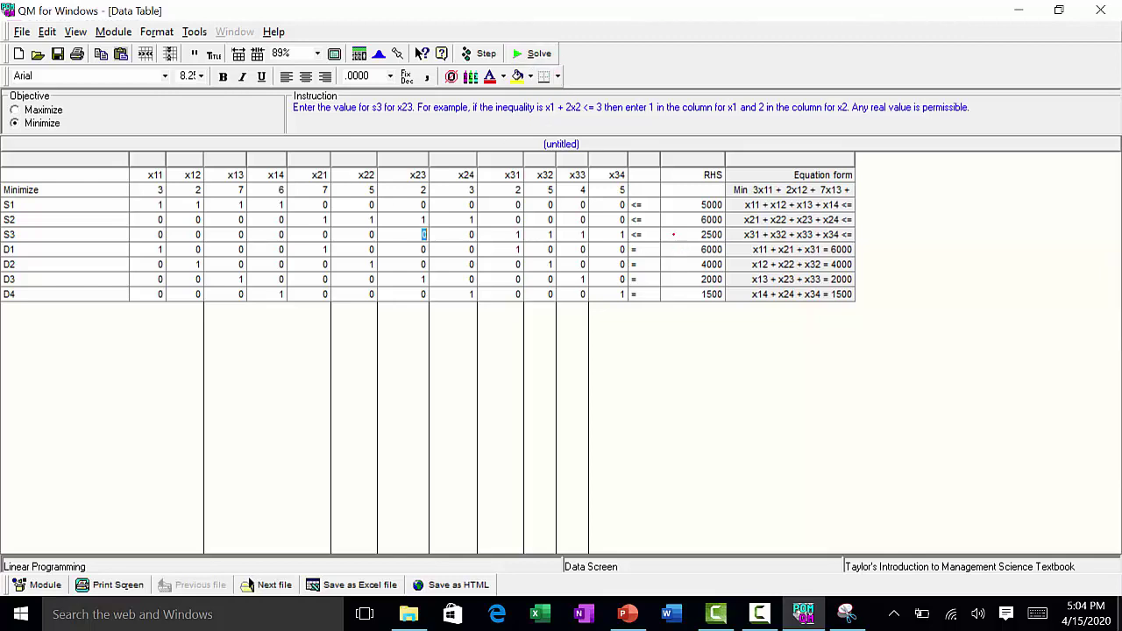
click(697, 219)
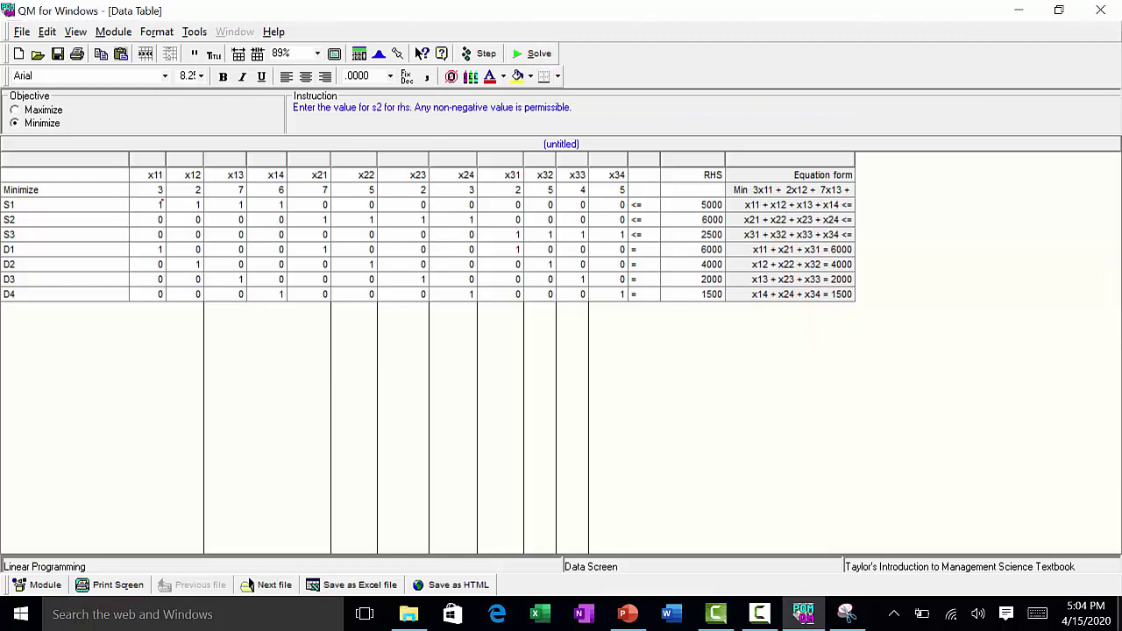
Solve the model and bring the Linear Programming Results table into full view.
click(161, 189)
click(532, 53)
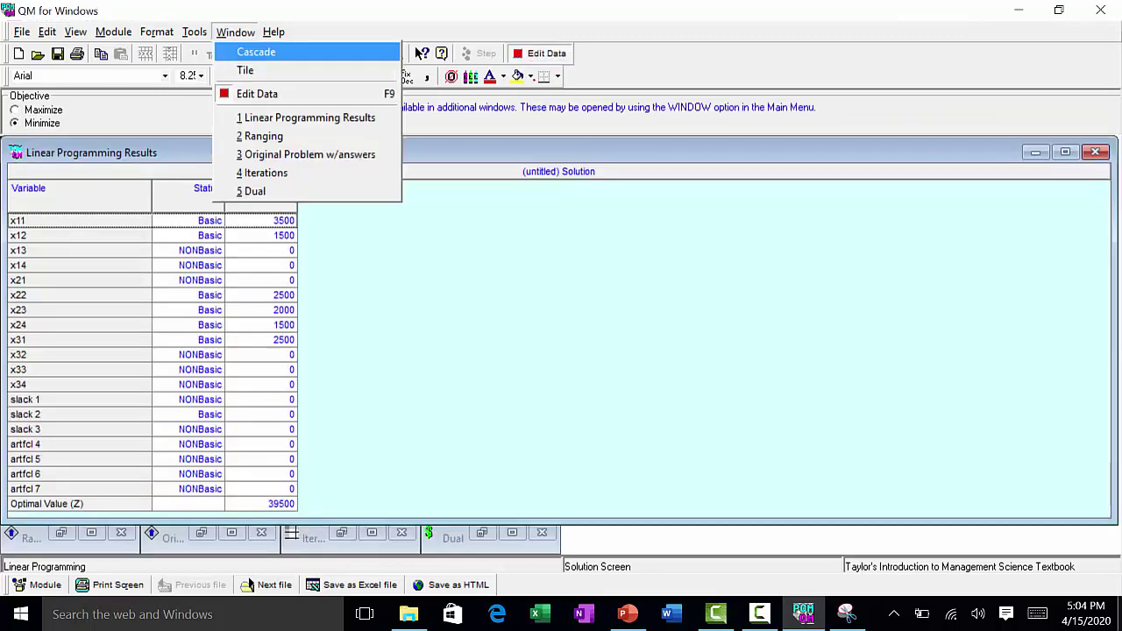
click(493, 256)
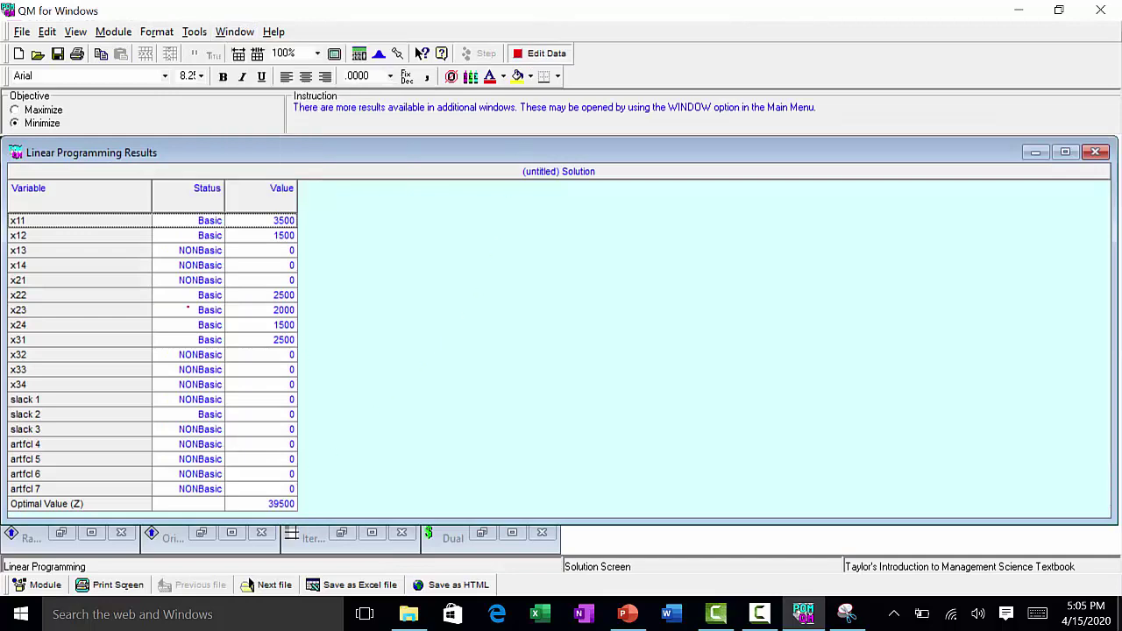
Compare the variable results with the Solusi Optimal shipment table on PowerPoint slide 6.
click(37, 224)
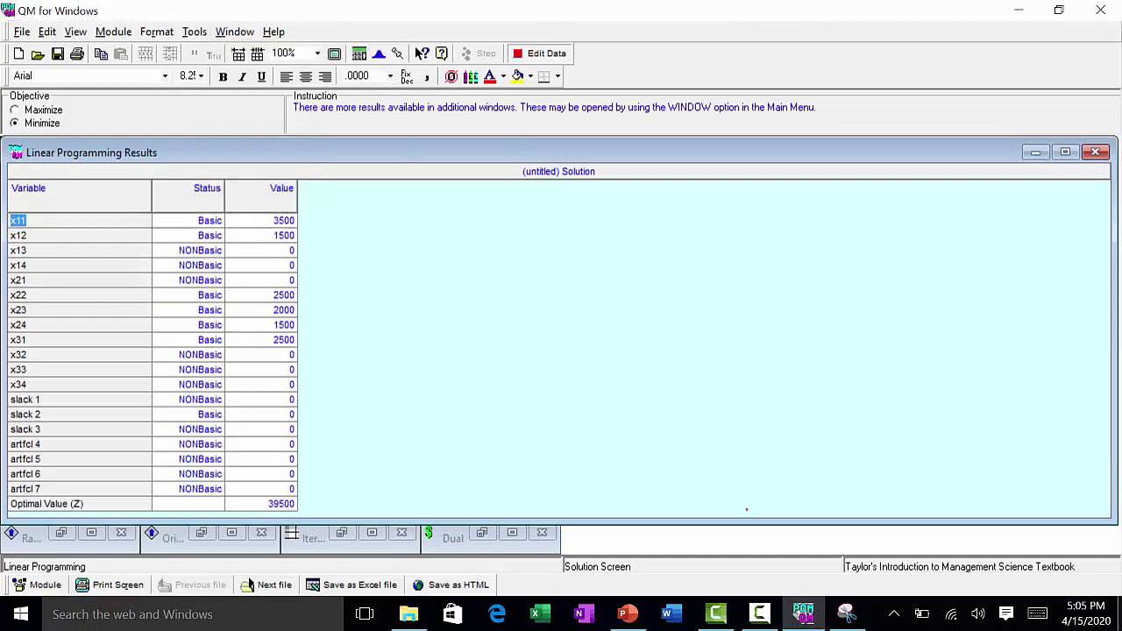
click(624, 613)
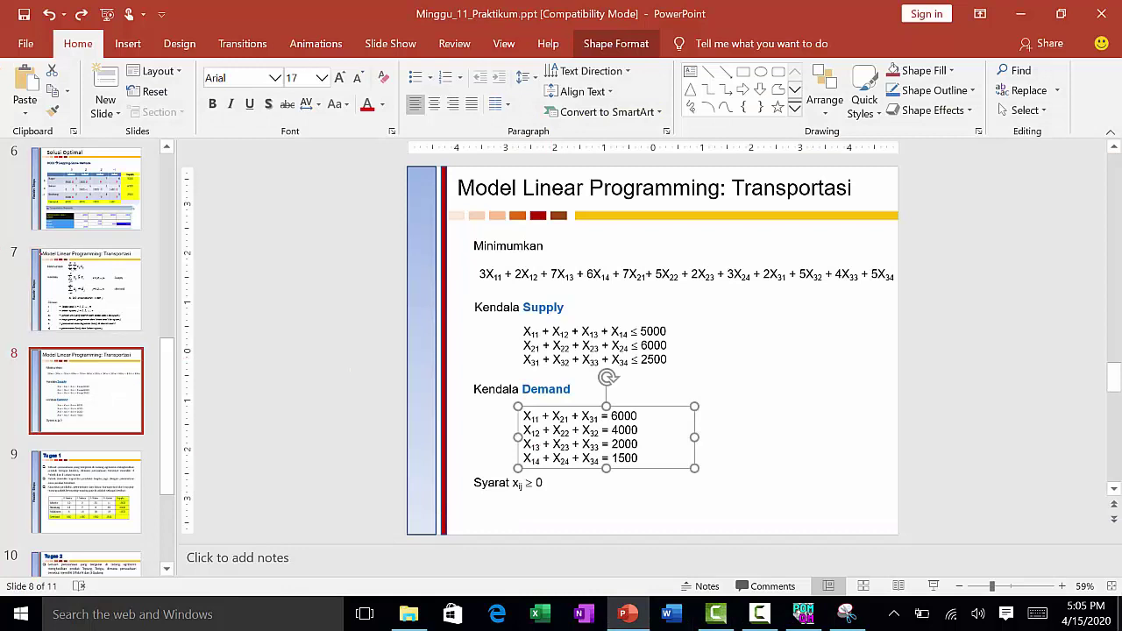
click(86, 189)
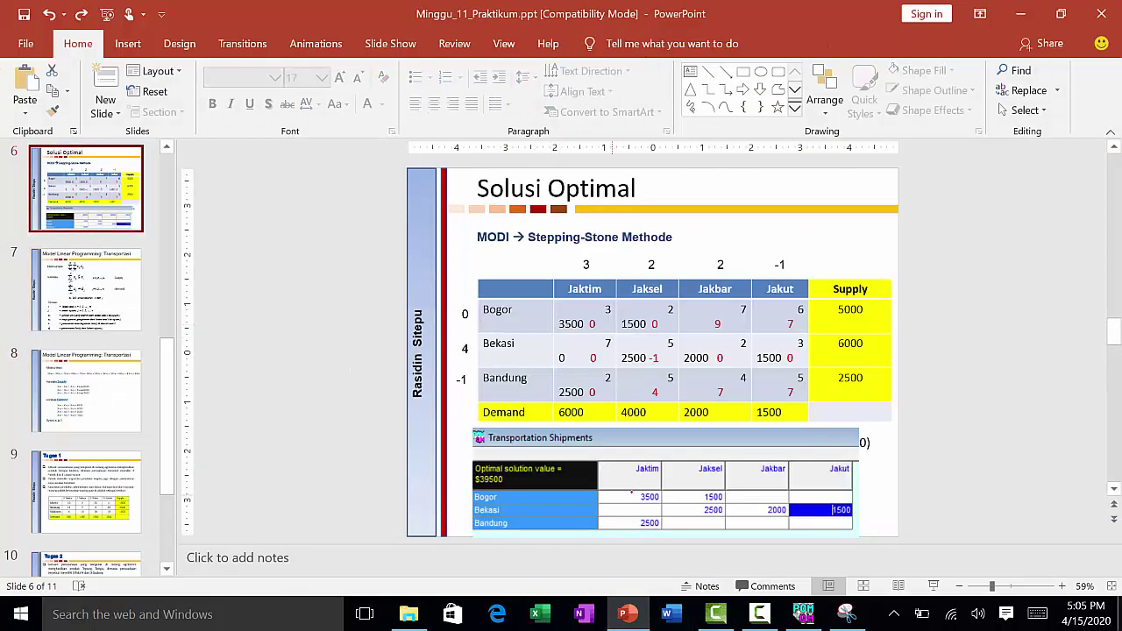